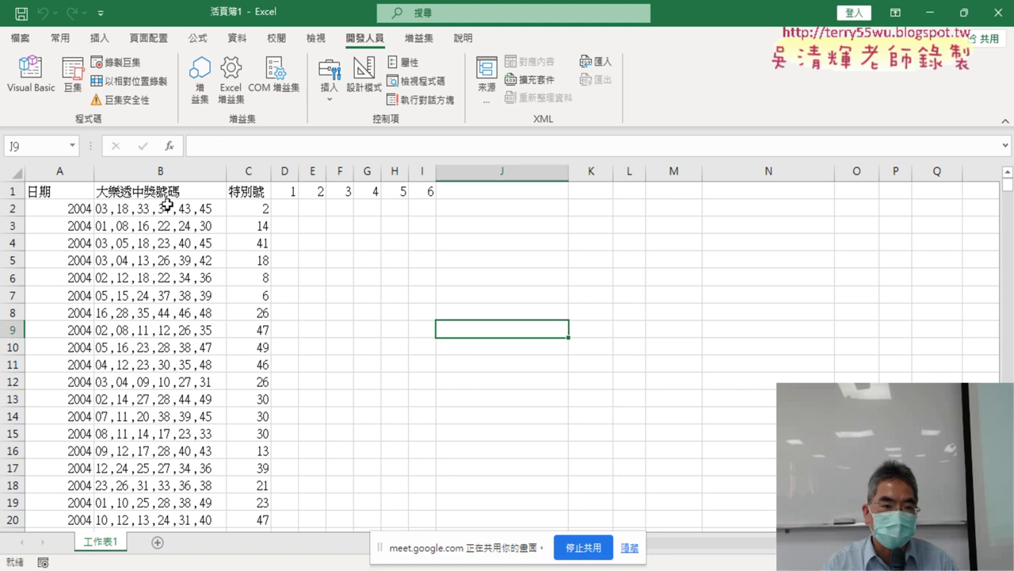
Mark the Text to Columns feature and the 大樂透中獎號碼 header with red annotations, then clear them
left_click(191, 209)
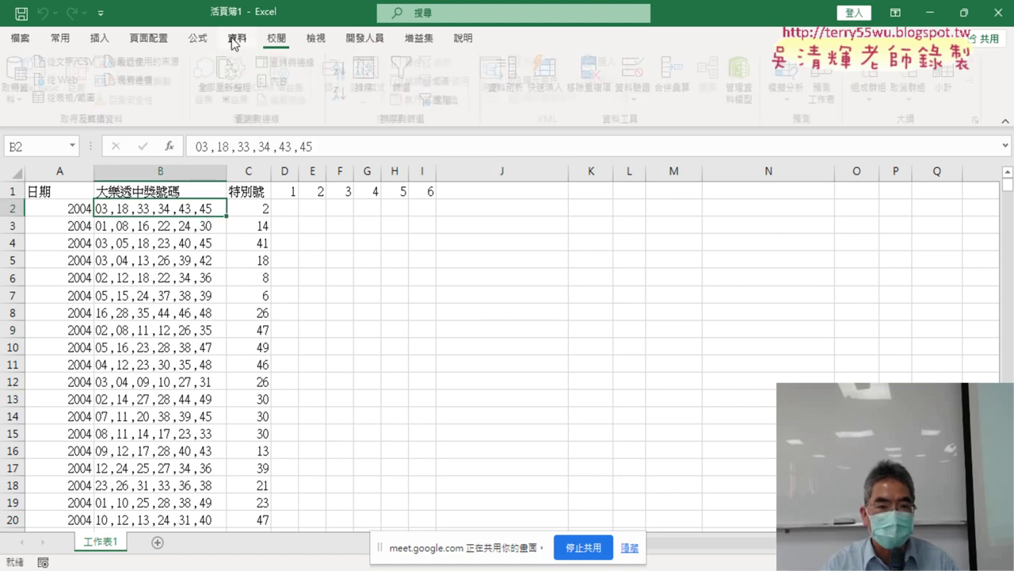
scroll(519, 88, "up", 3)
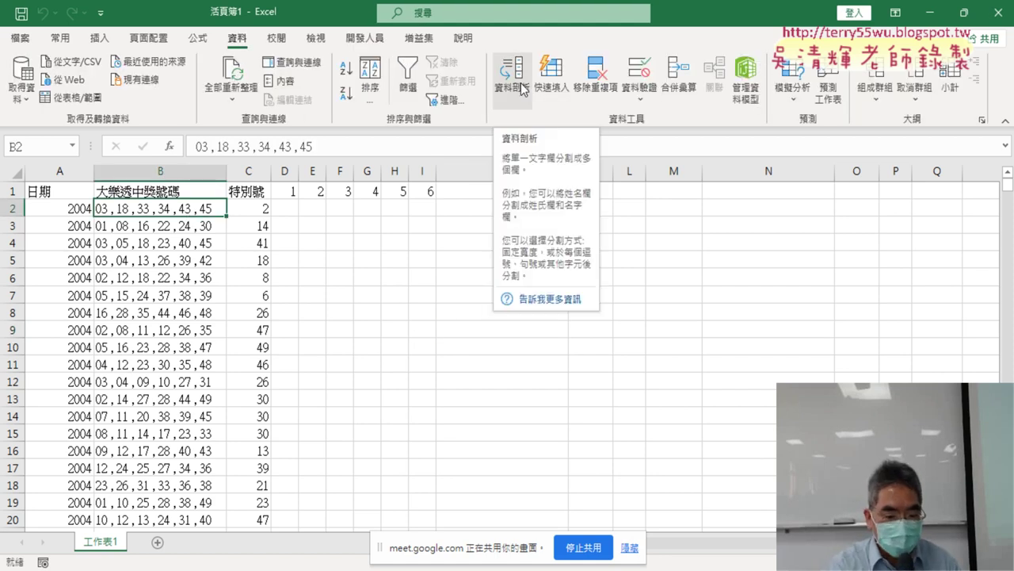
left_click(522, 89)
left_click_drag(535, 48, 531, 96)
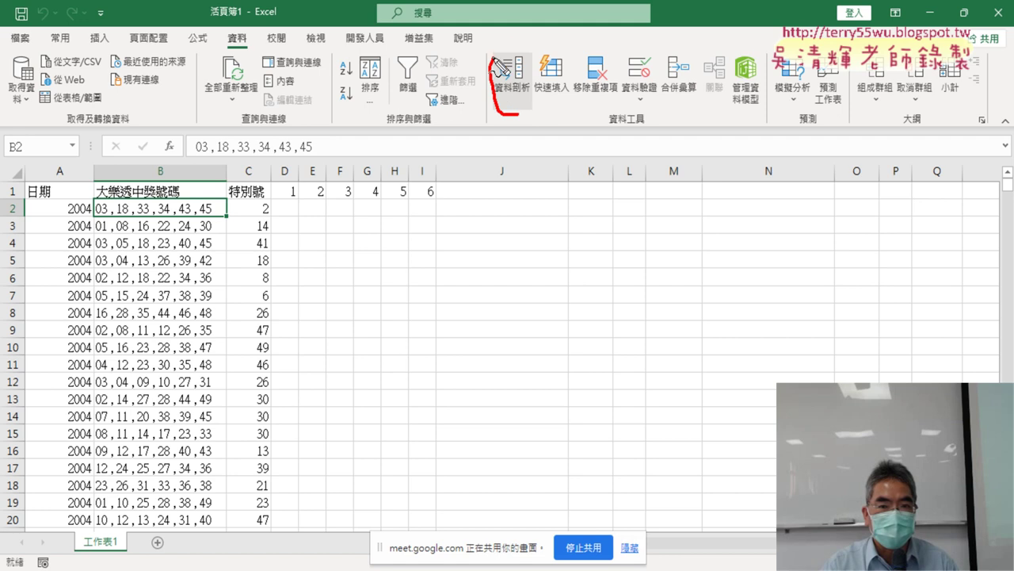
left_click_drag(103, 192, 180, 191)
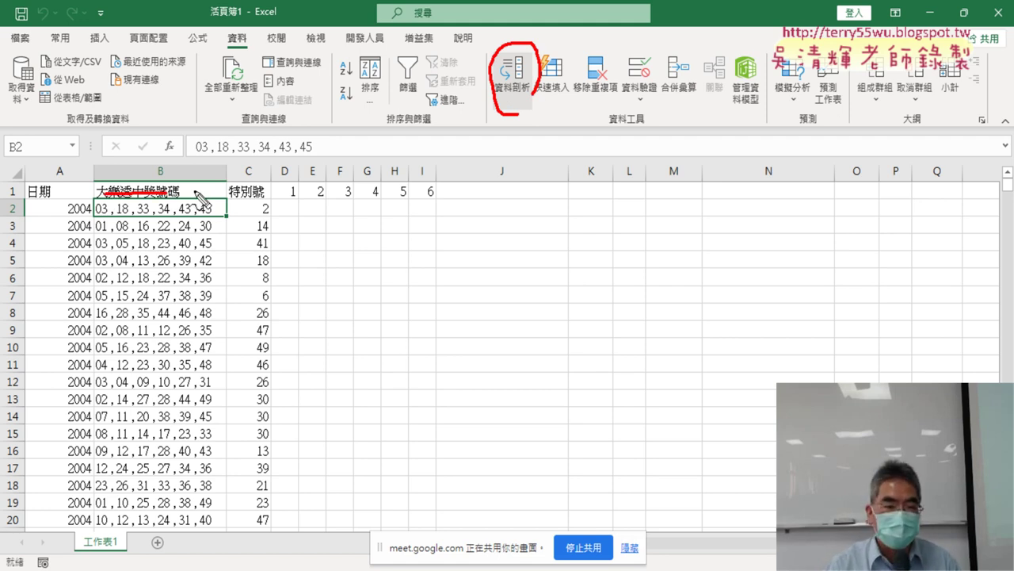
key("Escape")
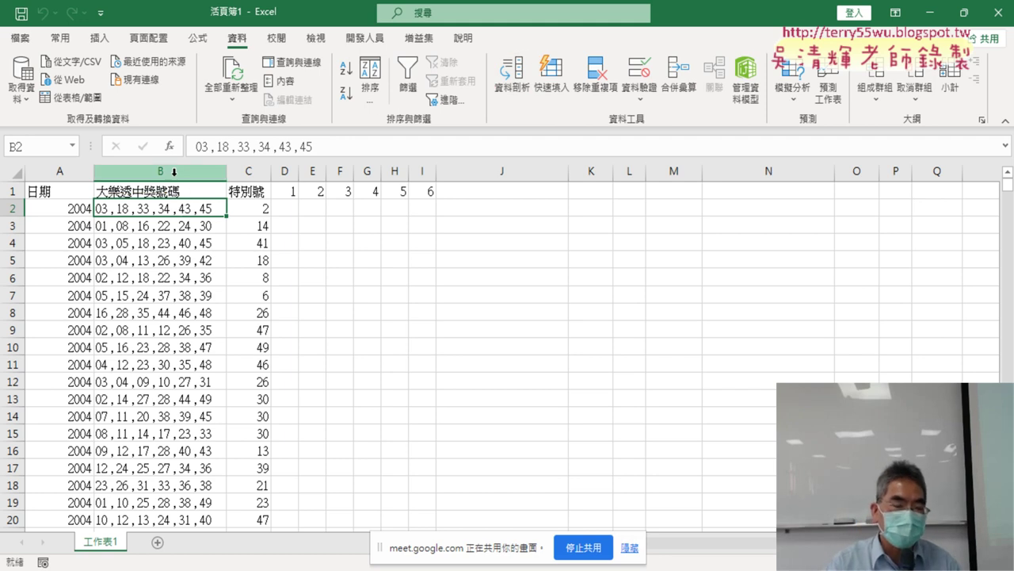
Select the winning-number strings from B2 down to B2092
left_click(173, 172)
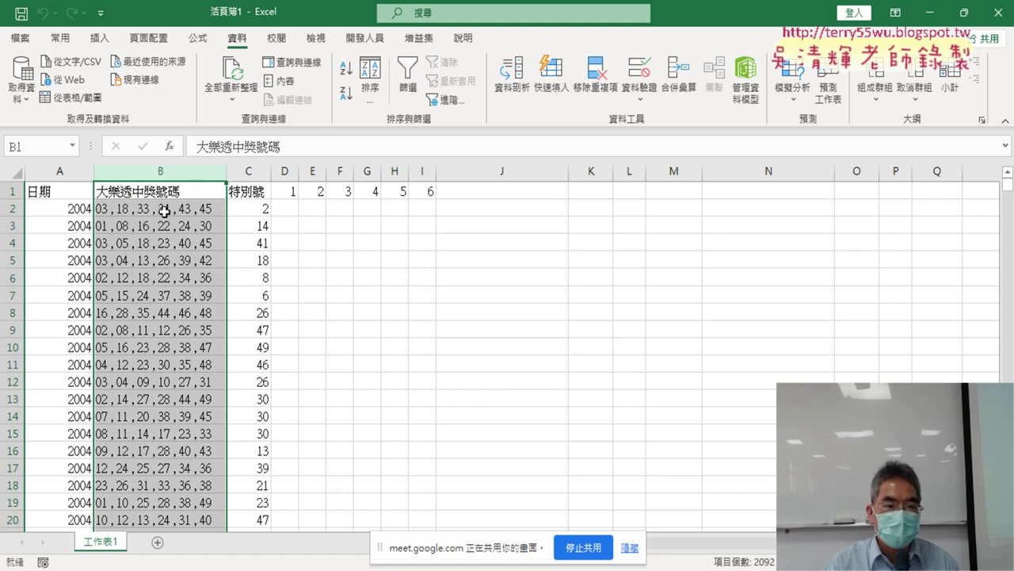
left_click(169, 209)
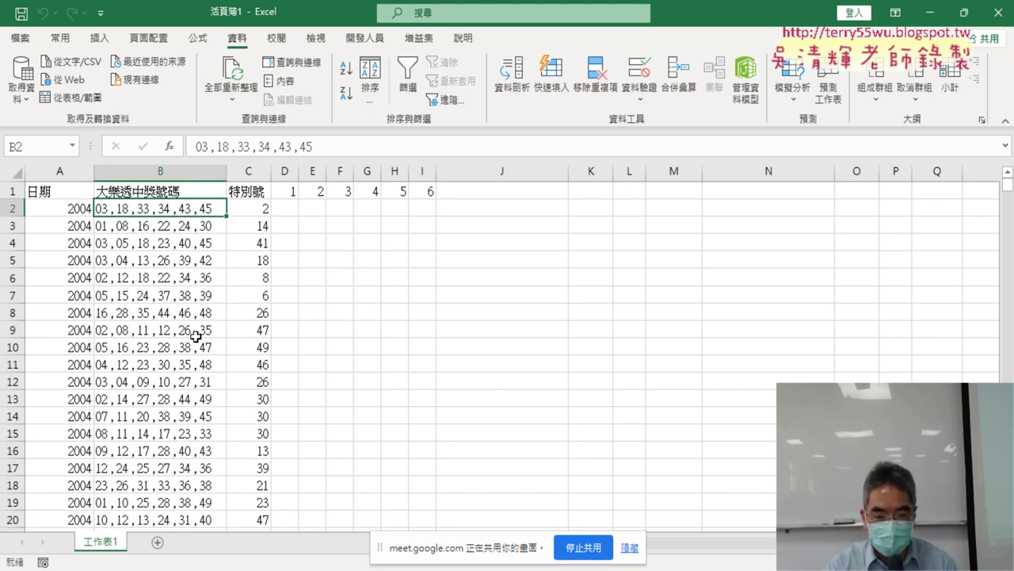
key("ctrl+shift+Down")
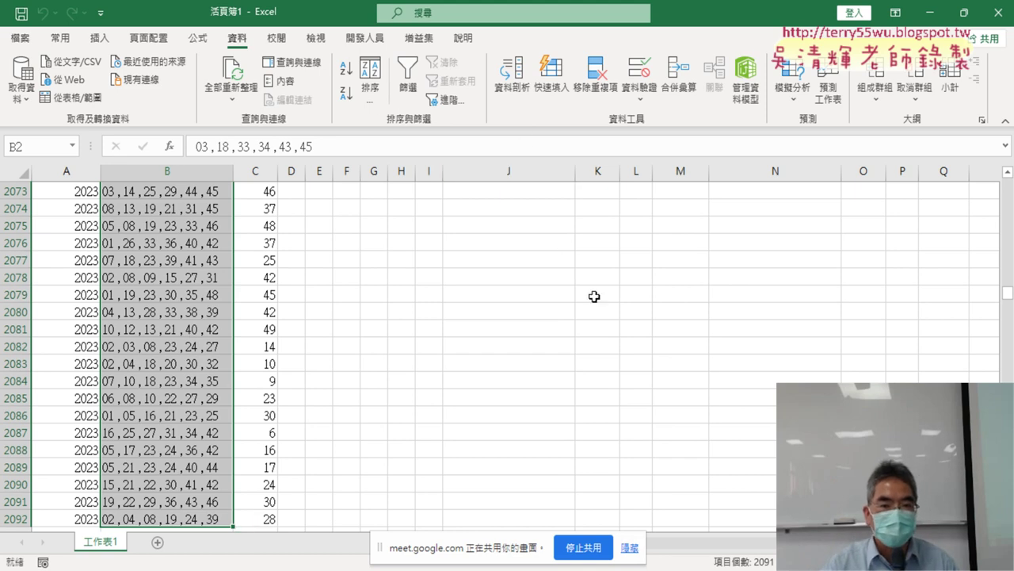
scroll(593, 294, "up", 9)
left_click_drag(1009, 292, 1009, 176)
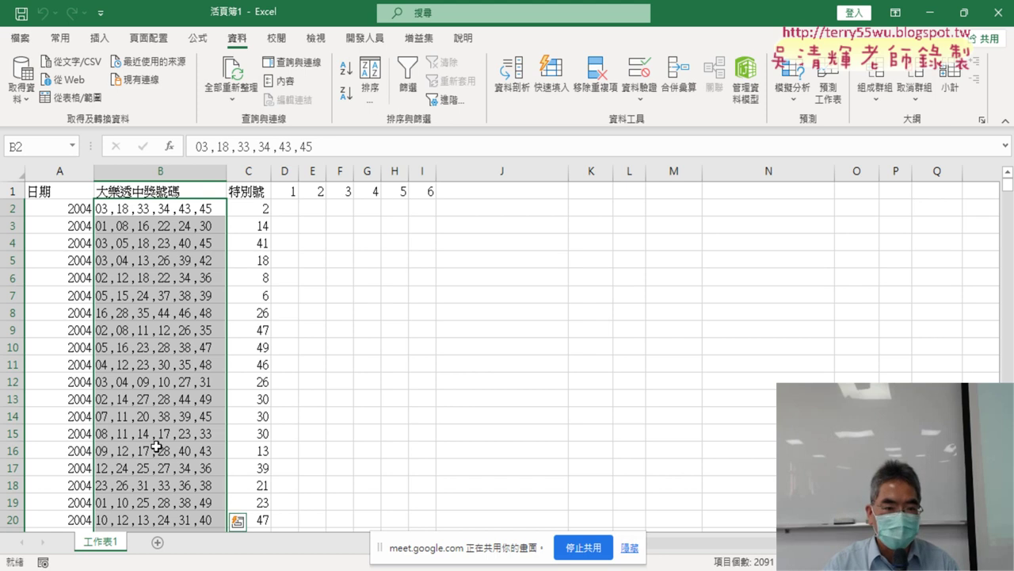
Split column B with Text to Columns, delimited by comma instead of tab, into D2 onward
left_click(515, 91)
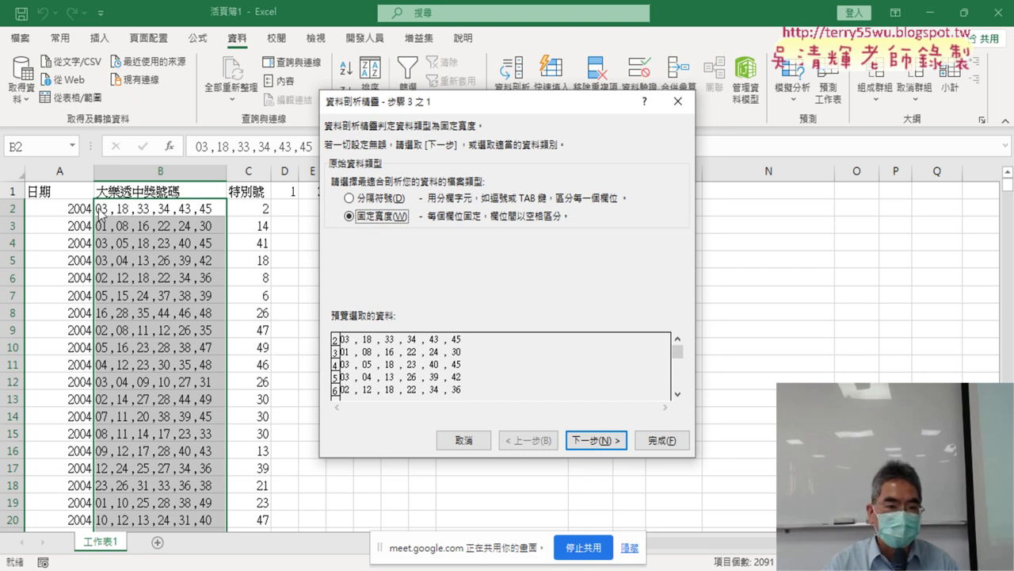
left_click(378, 200)
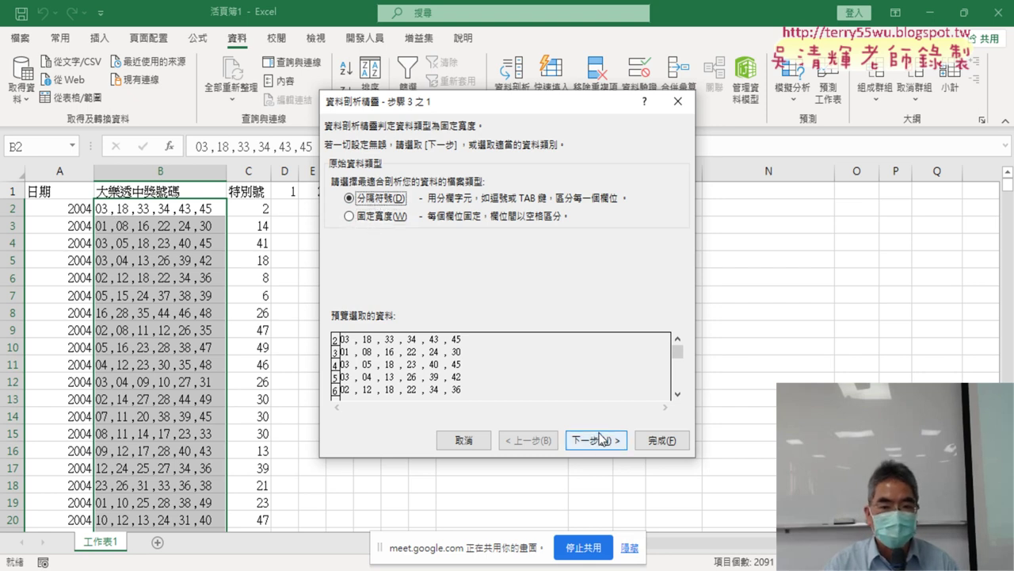
left_click(600, 438)
left_click(338, 204)
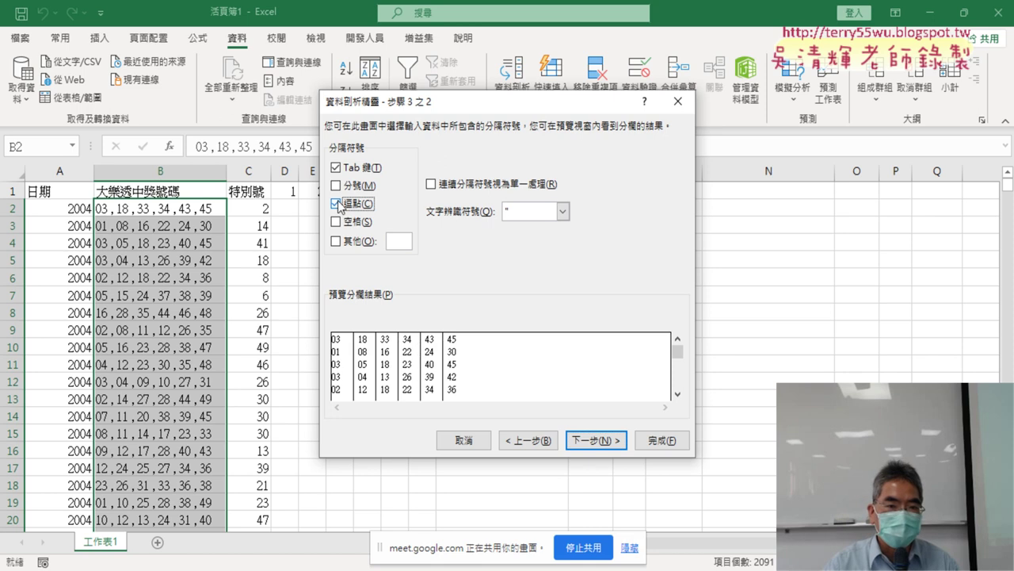
left_click(336, 167)
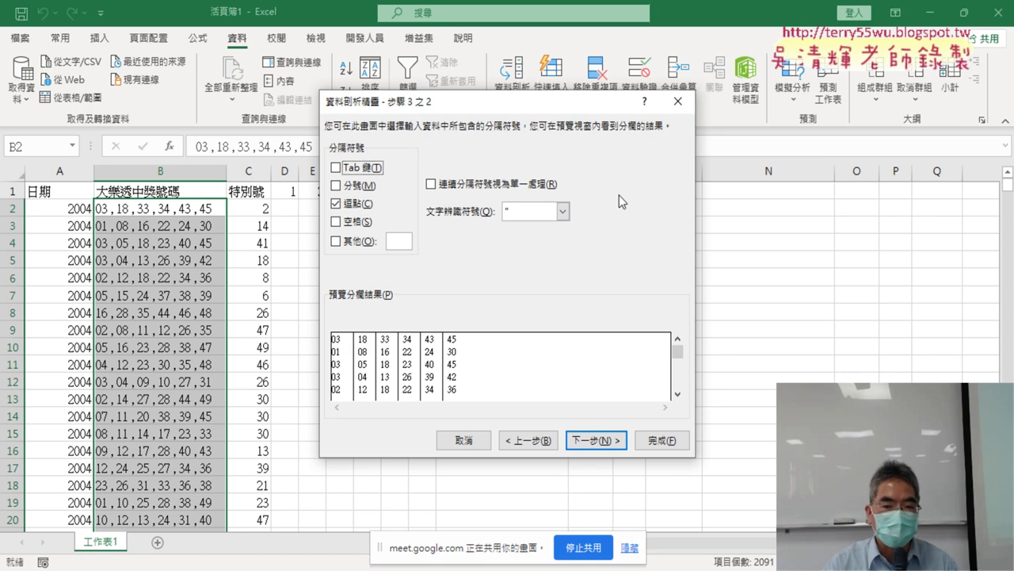
left_click(612, 440)
left_click_drag(495, 107, 722, 87)
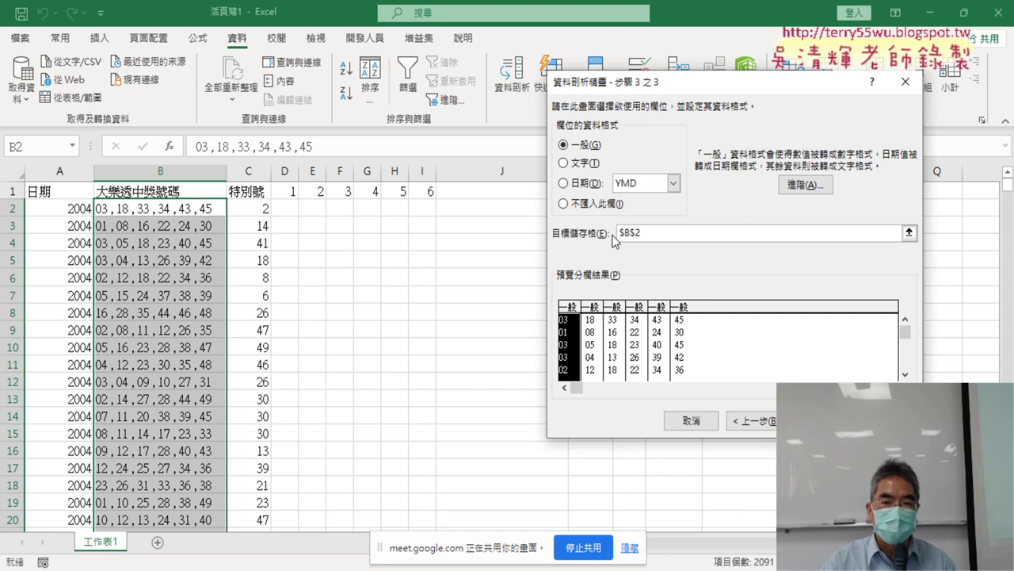
left_click_drag(647, 233, 616, 233)
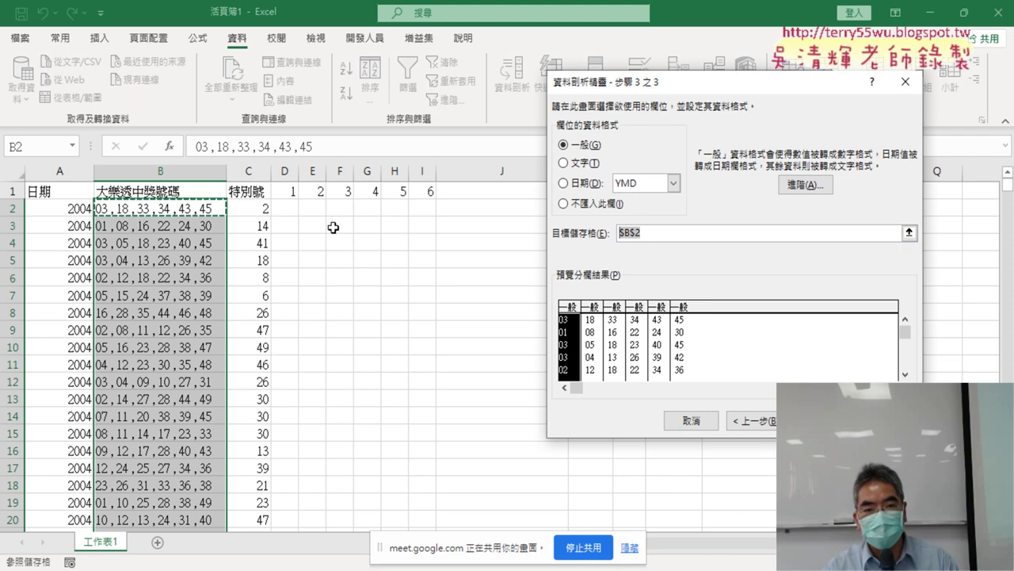
left_click(289, 208)
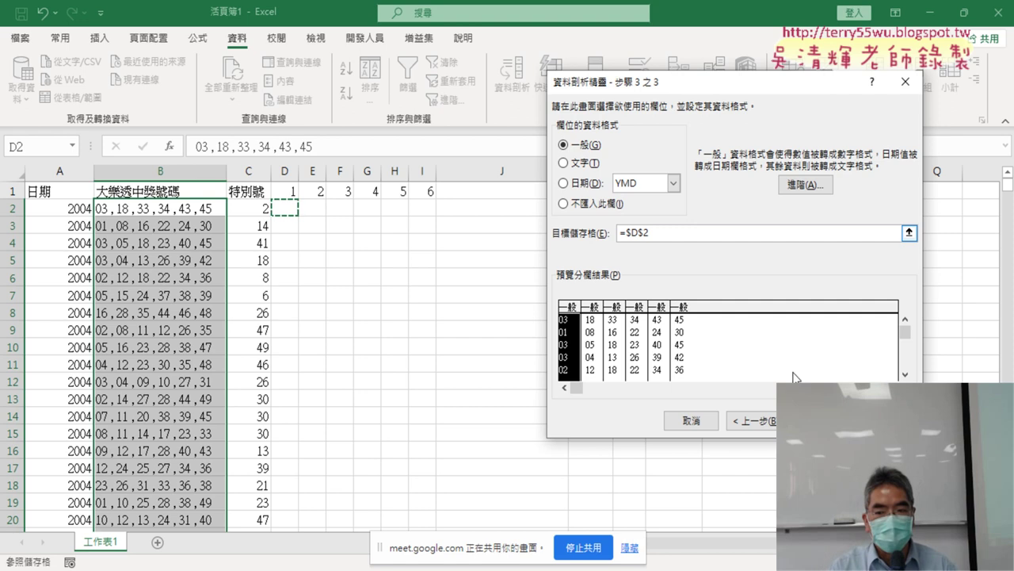
key("Tab")
key("Return")
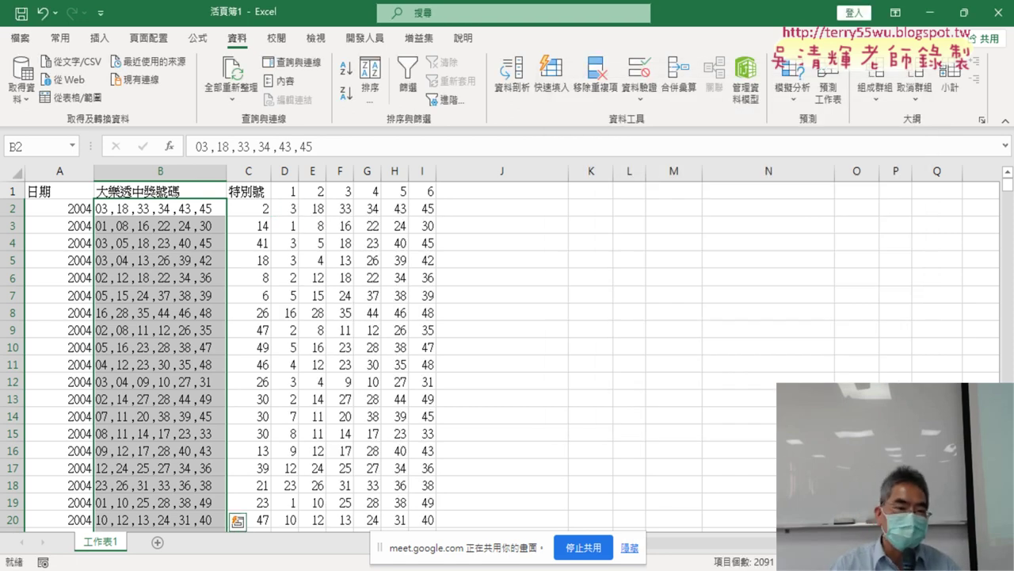
Delete column B, then undo twice to restore it and empty columns D–I
left_click(163, 172)
right_click(173, 277)
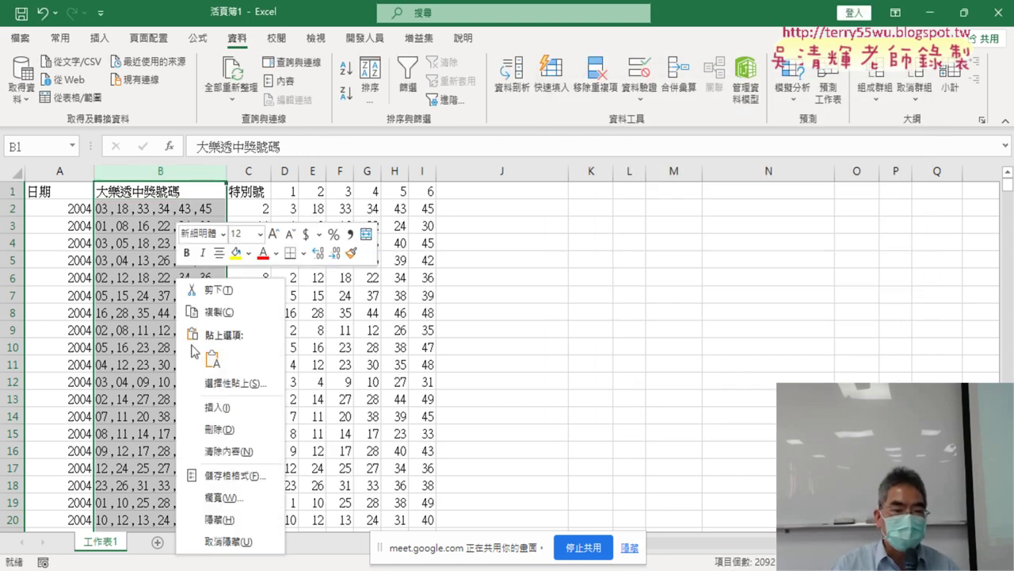
left_click(221, 429)
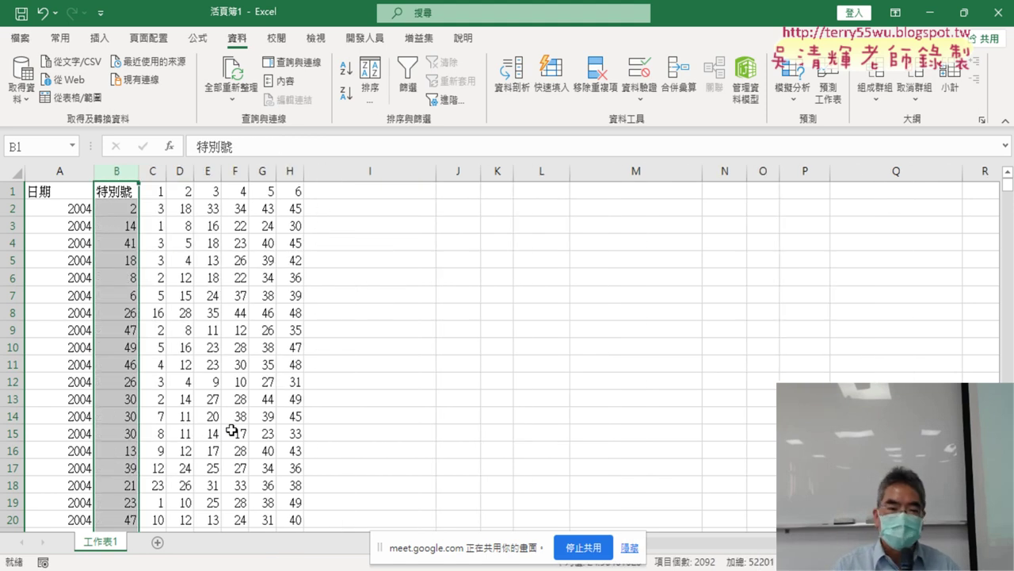
key("ctrl+z")
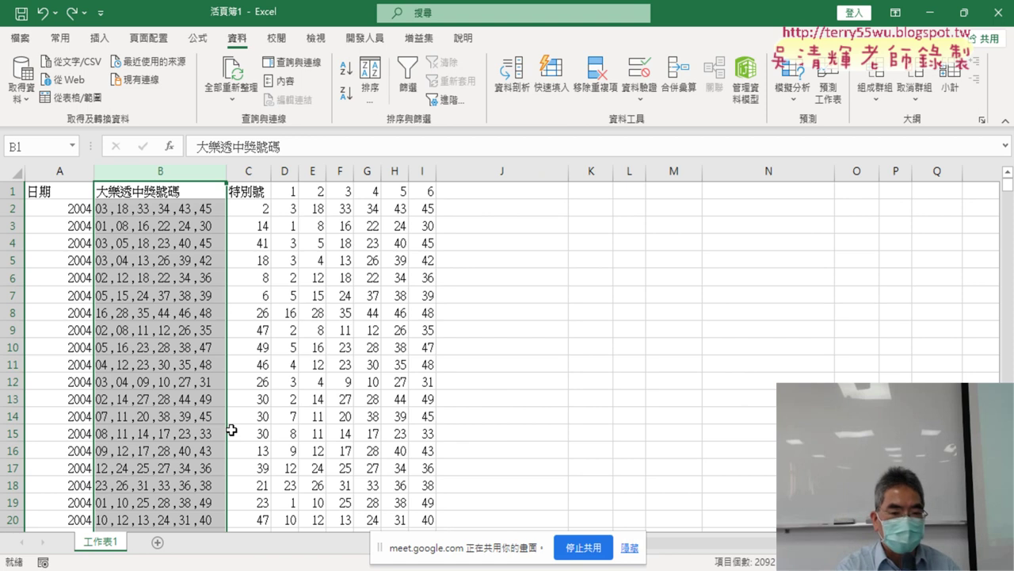
key("ctrl+z")
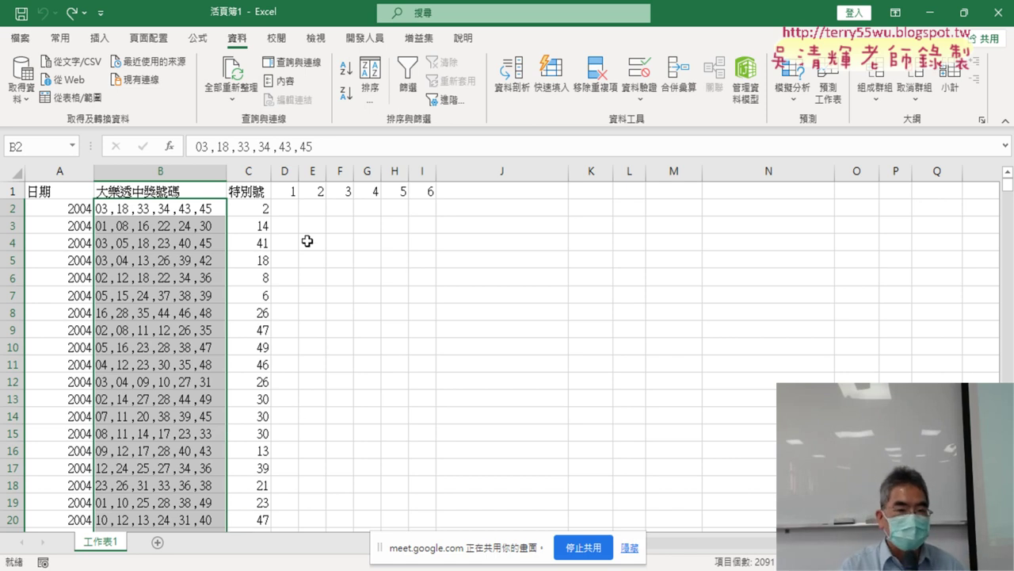
left_click(281, 191)
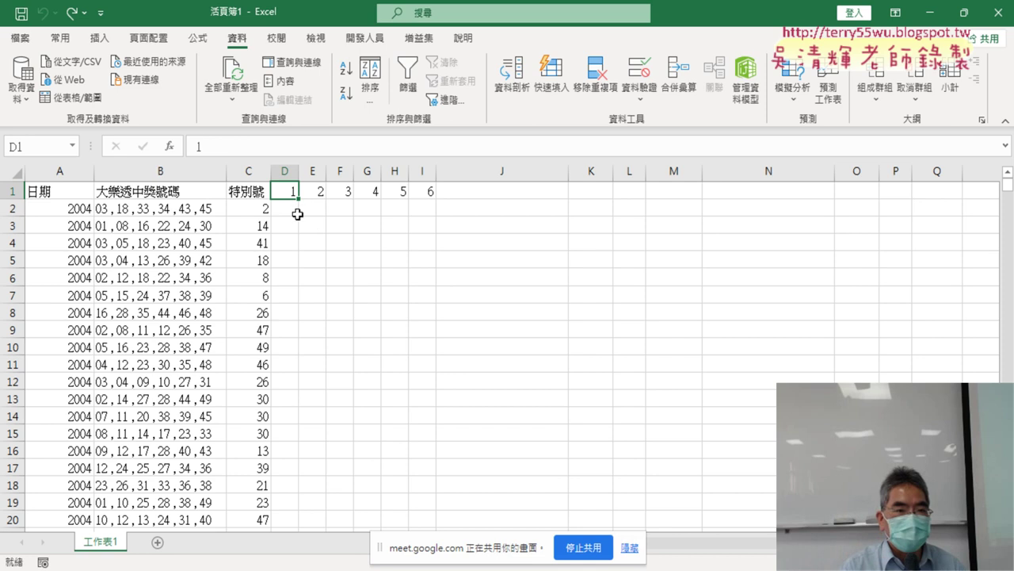
left_click(382, 44)
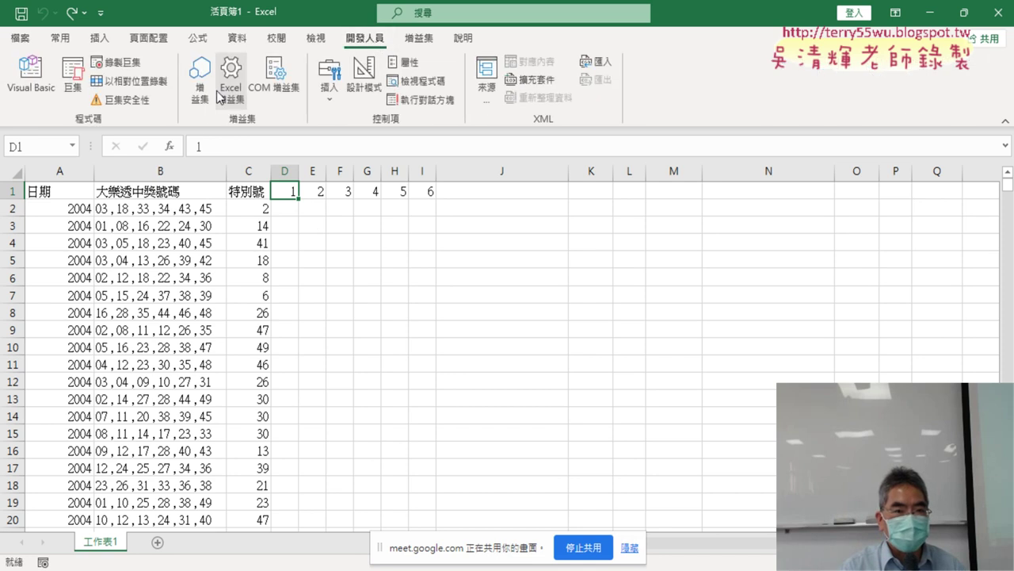
Open the Visual Basic editor with the lottery macros, then switch to the Google Meet window
left_click(30, 79)
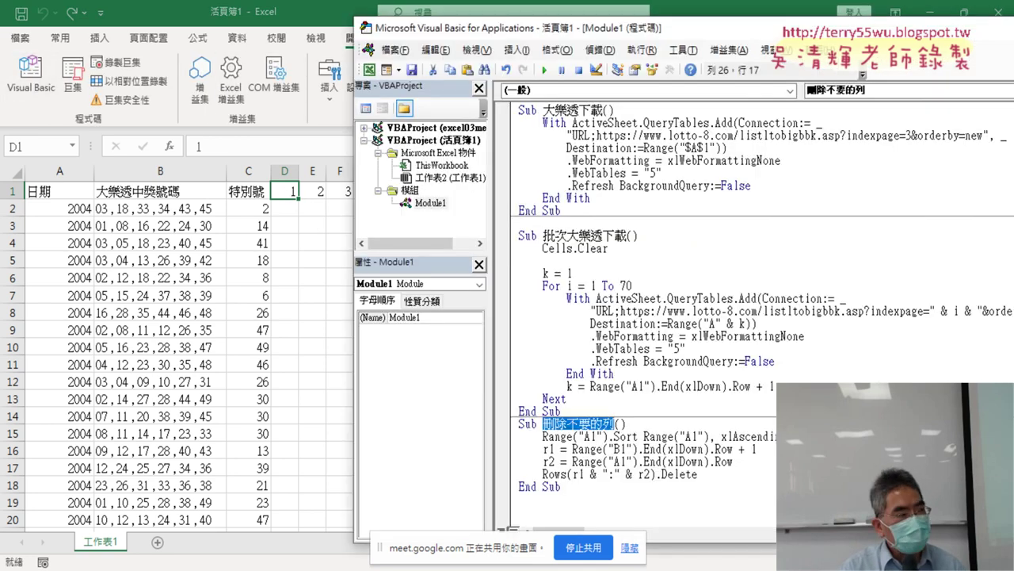
mouse_move(451, 570)
left_click(369, 512)
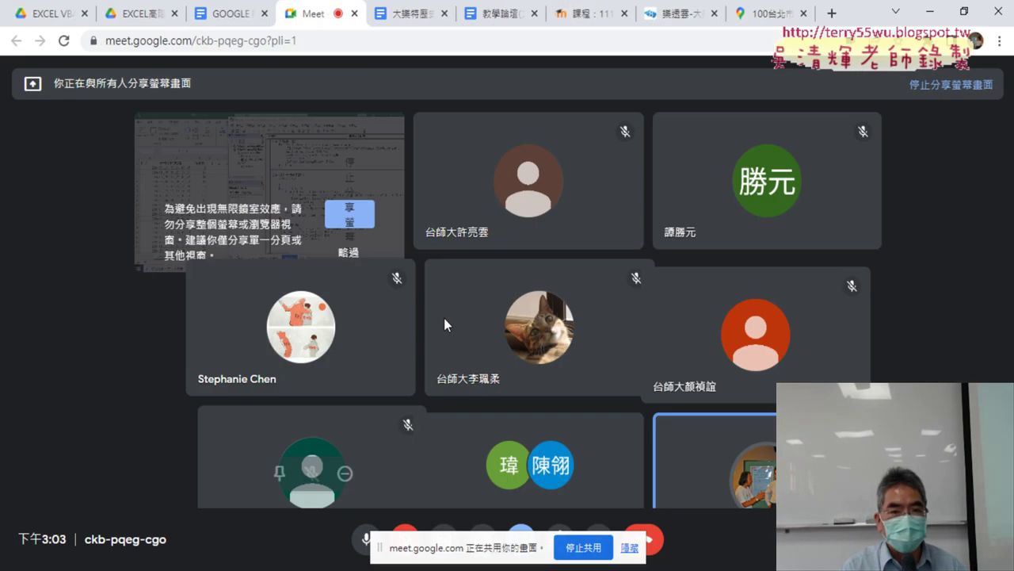
Select the Sub 增加中獎號碼 code in the Google Doc notes and return below End Sub in the VBA editor
left_click(408, 13)
scroll(370, 238, "down", 1)
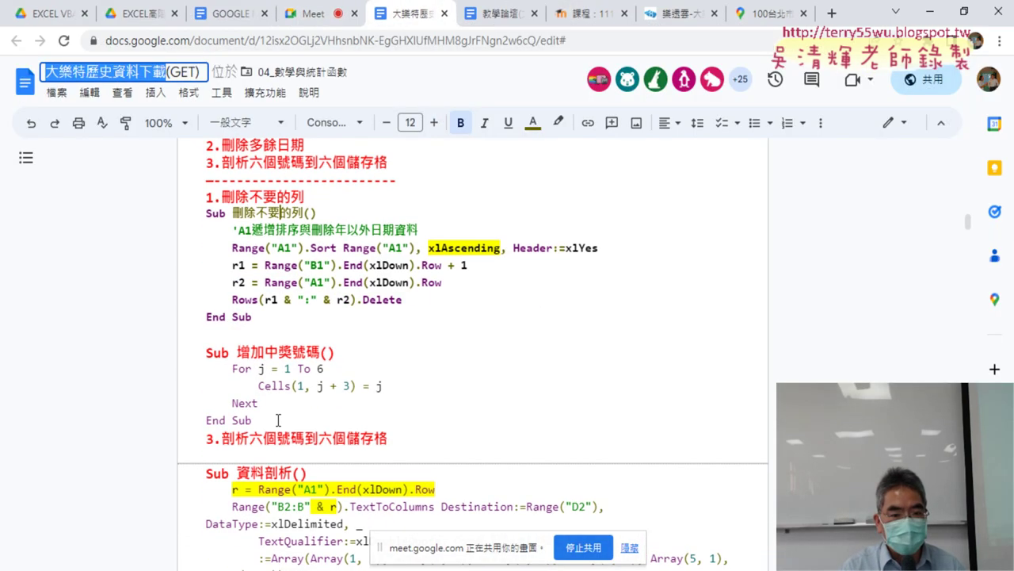
left_click_drag(253, 421, 204, 353)
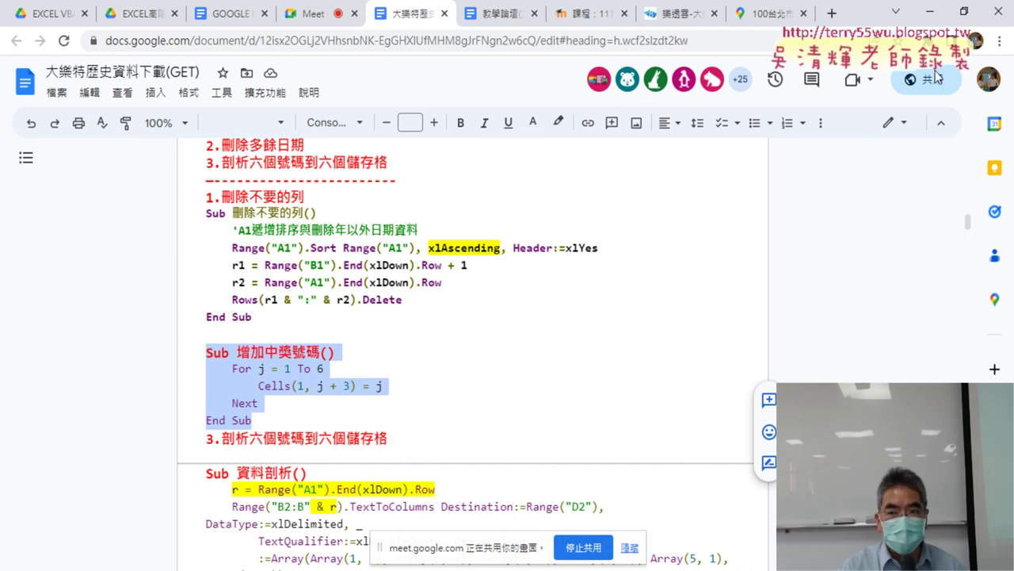
left_click(929, 11)
left_click(561, 508)
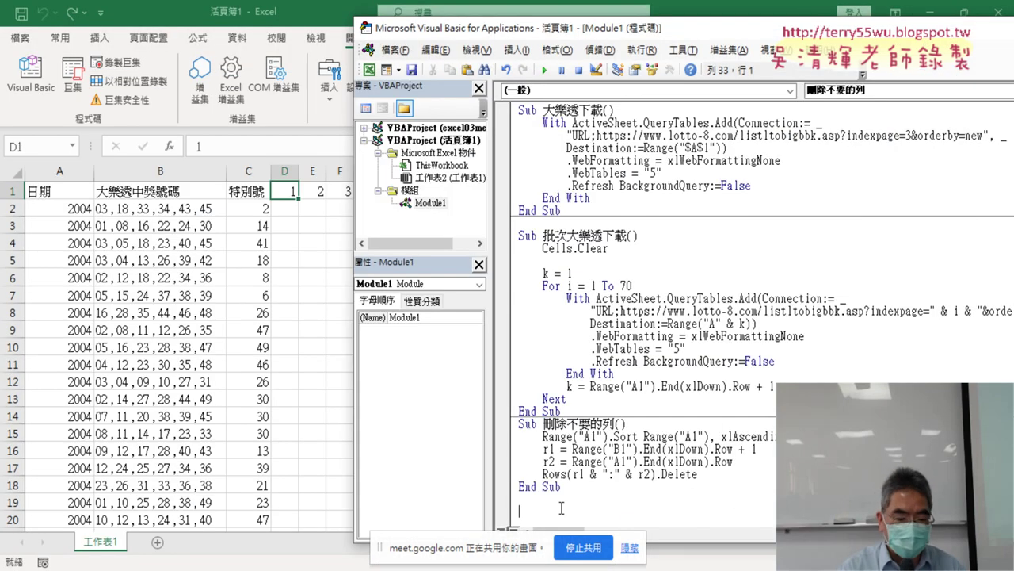
Paste the 增加中獎號碼 macro, clear D1:I1, and examine its Cells(1, j + 3) loop
key("ctrl+v")
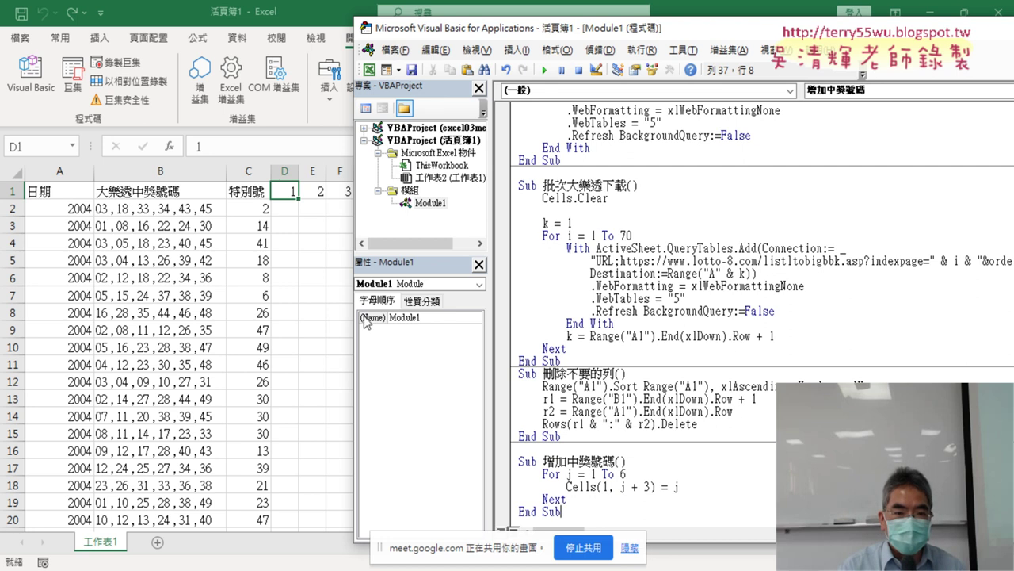
left_click_drag(286, 192, 418, 194)
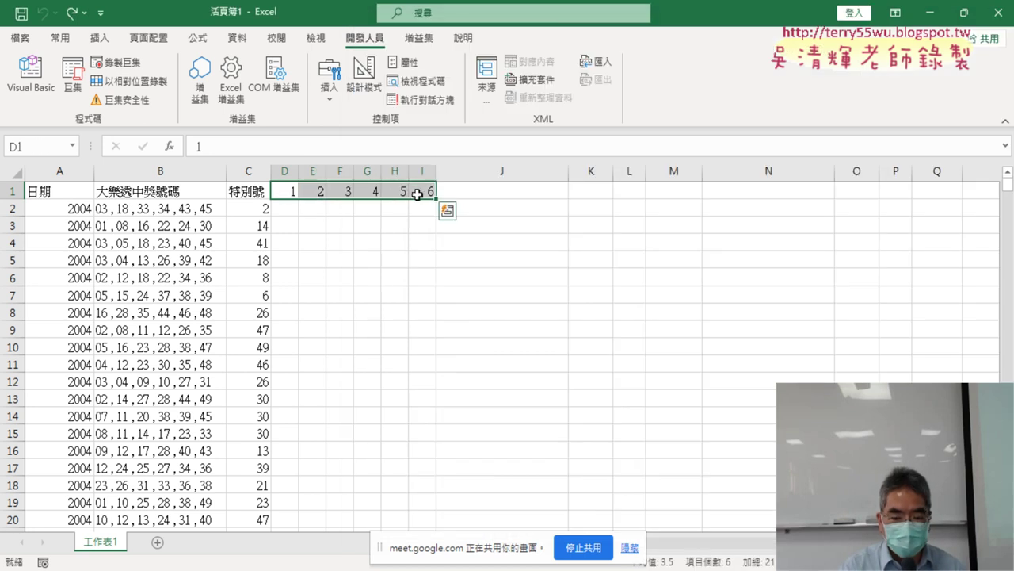
key("Delete")
left_click(31, 79)
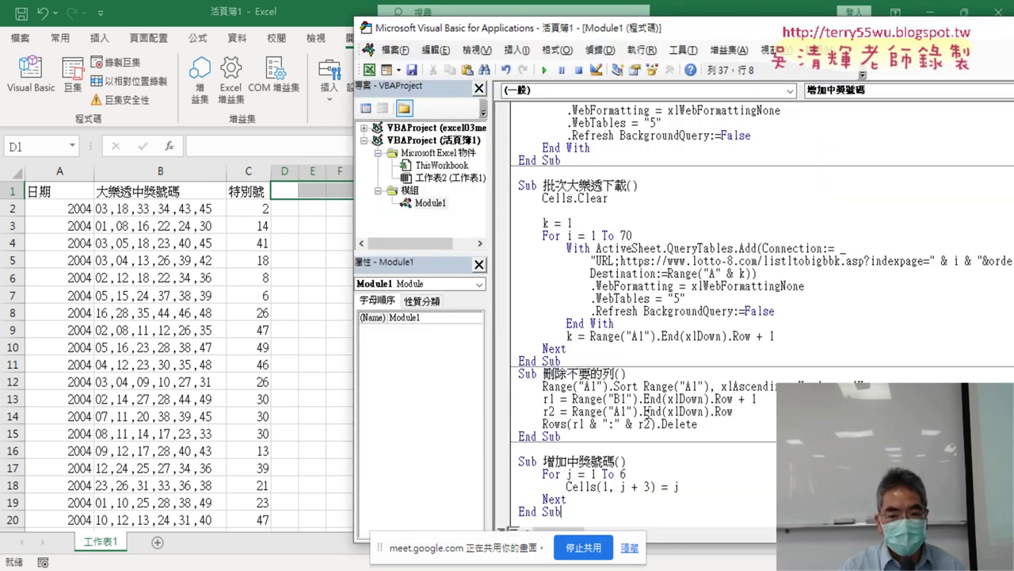
scroll(646, 411, "down", 1)
double_click(568, 462)
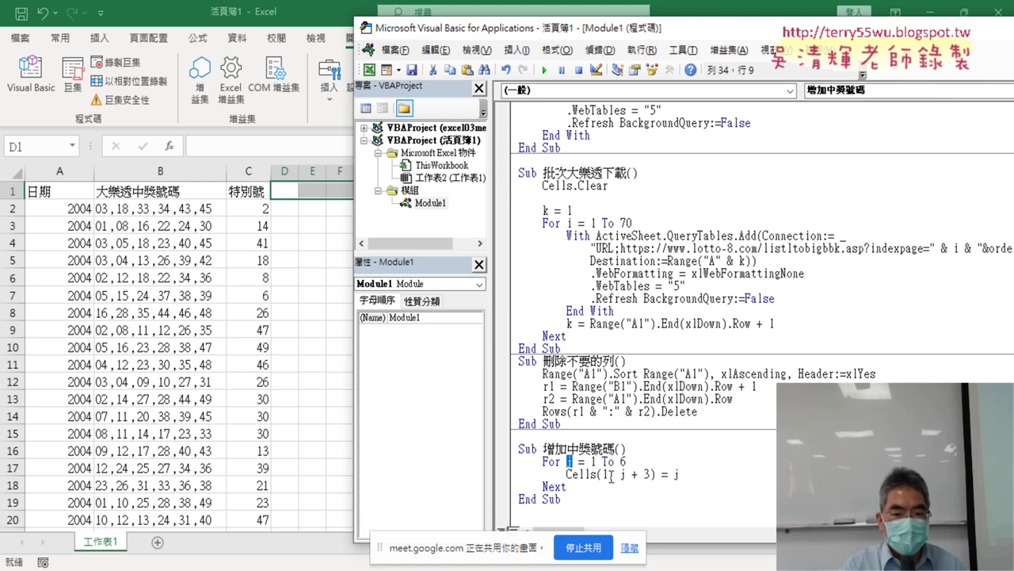
double_click(605, 474)
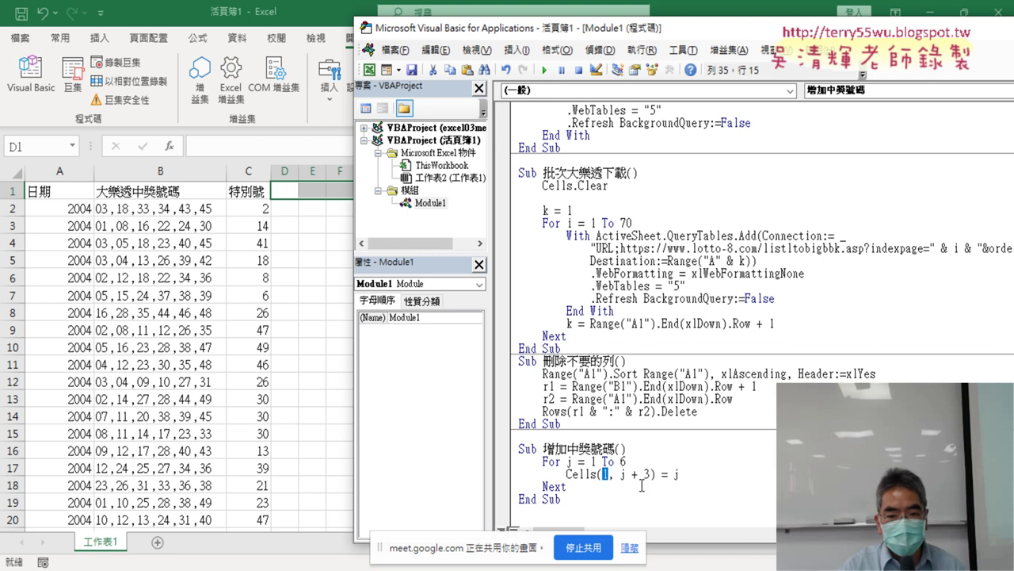
left_click_drag(621, 474, 648, 474)
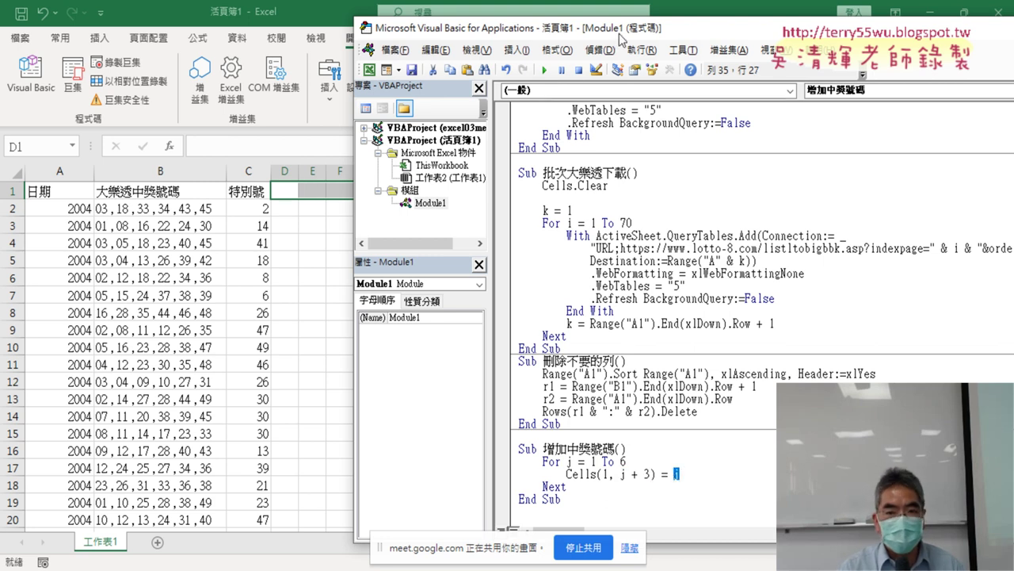
Run the macro to refill D1:I1 with 1 to 6, then return to the code notes
left_click_drag(621, 33, 763, 34)
left_click(755, 472)
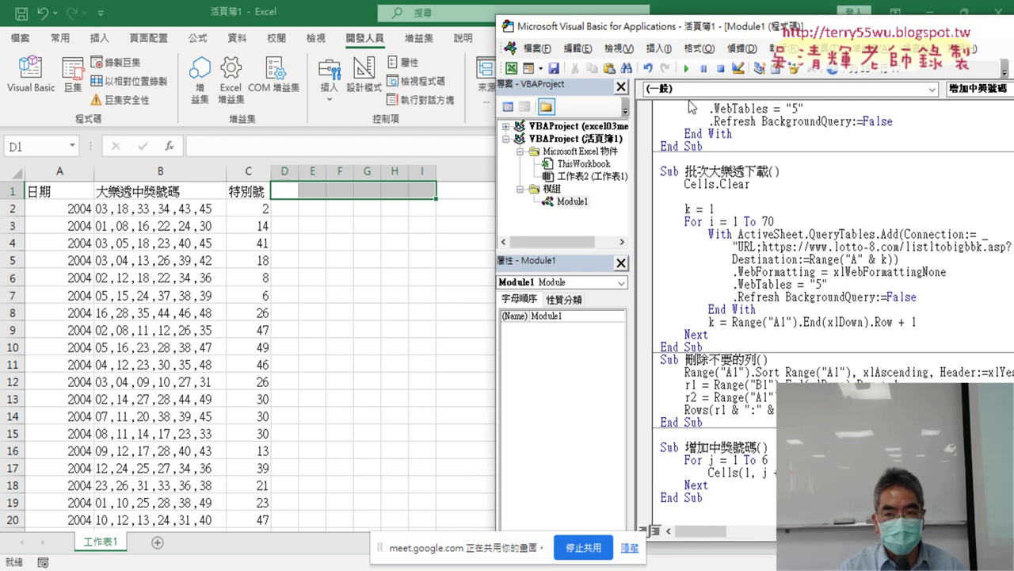
left_click(687, 69)
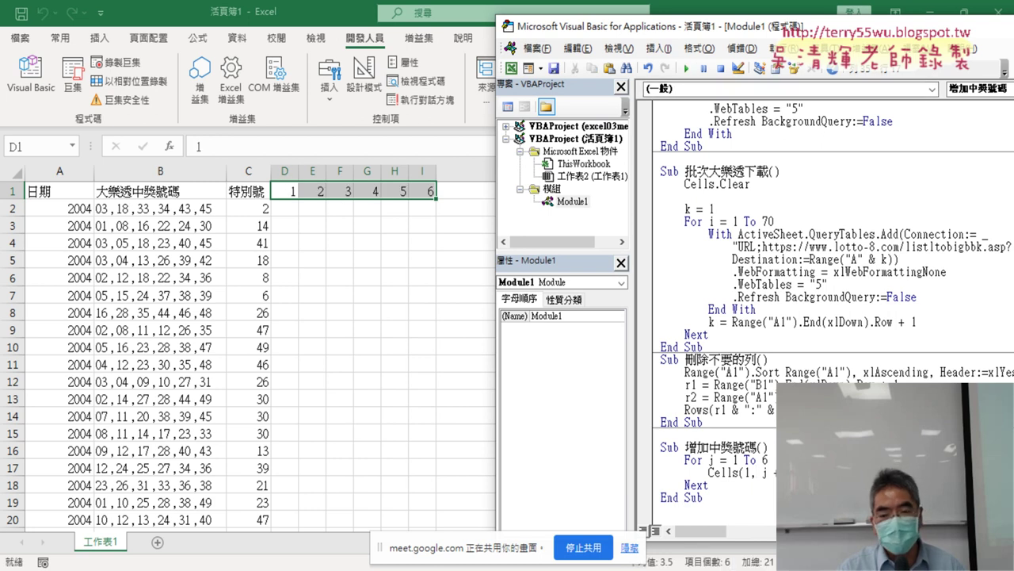
left_click_drag(665, 485, 668, 457)
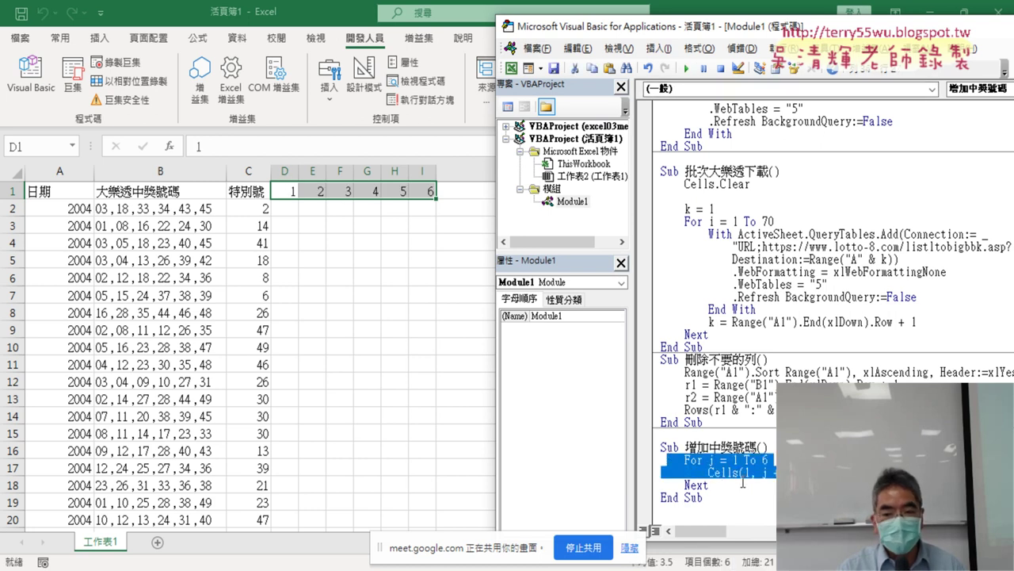
left_click(735, 507)
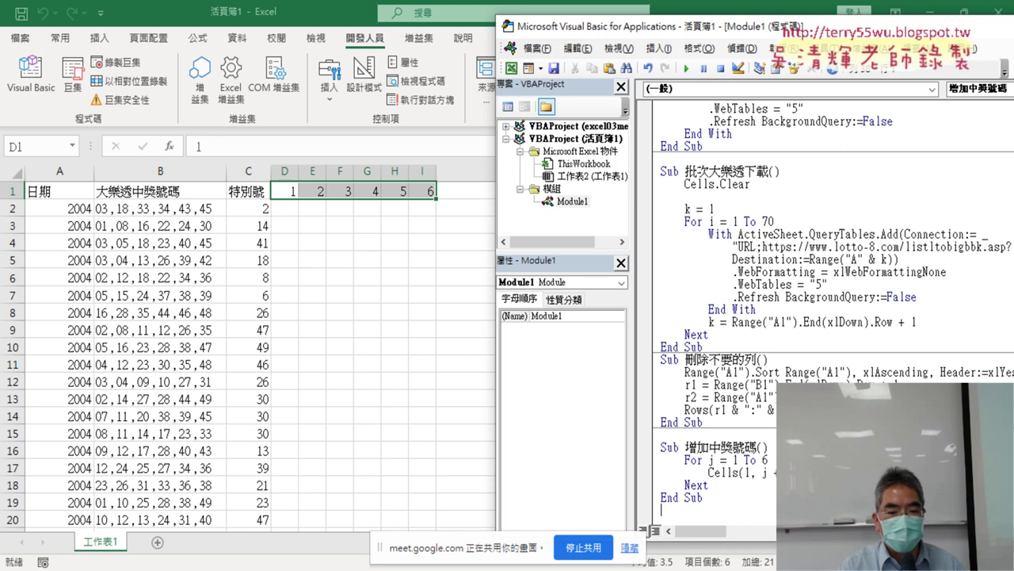
left_click(373, 491)
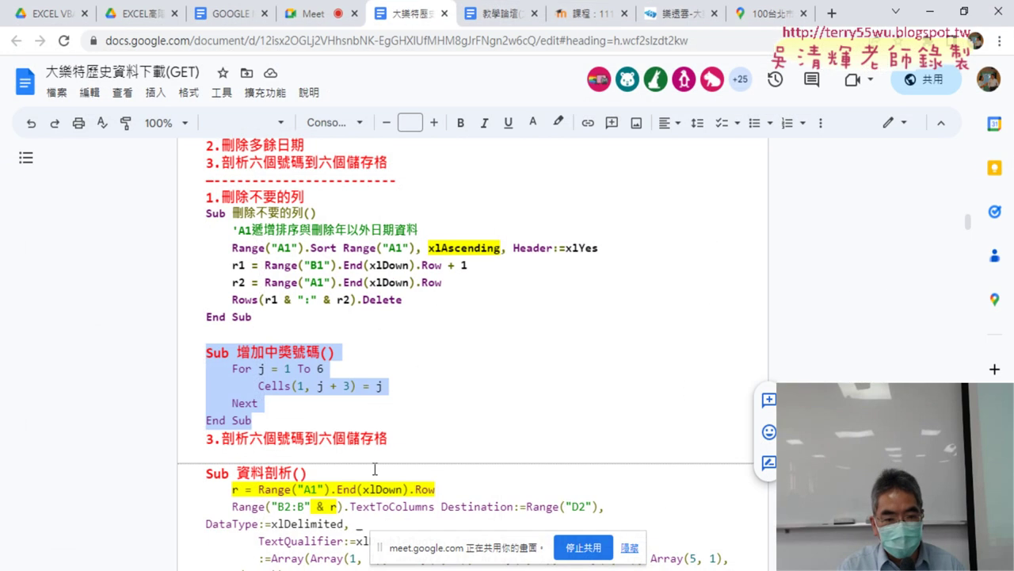
Select the Sub 資料剖析 macro block in the Google Doc notes
scroll(378, 454, "down", 2)
left_click_drag(207, 316, 302, 432)
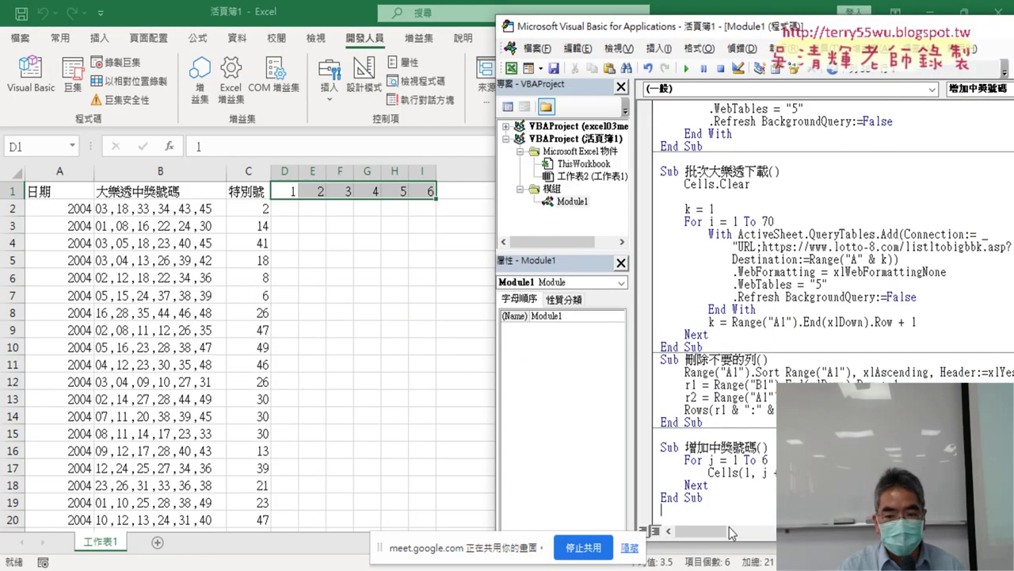
Paste the 資料剖析 macro into Module1 and run it to split the numbers into D–I
key("alt+Tab")
key("ctrl+v")
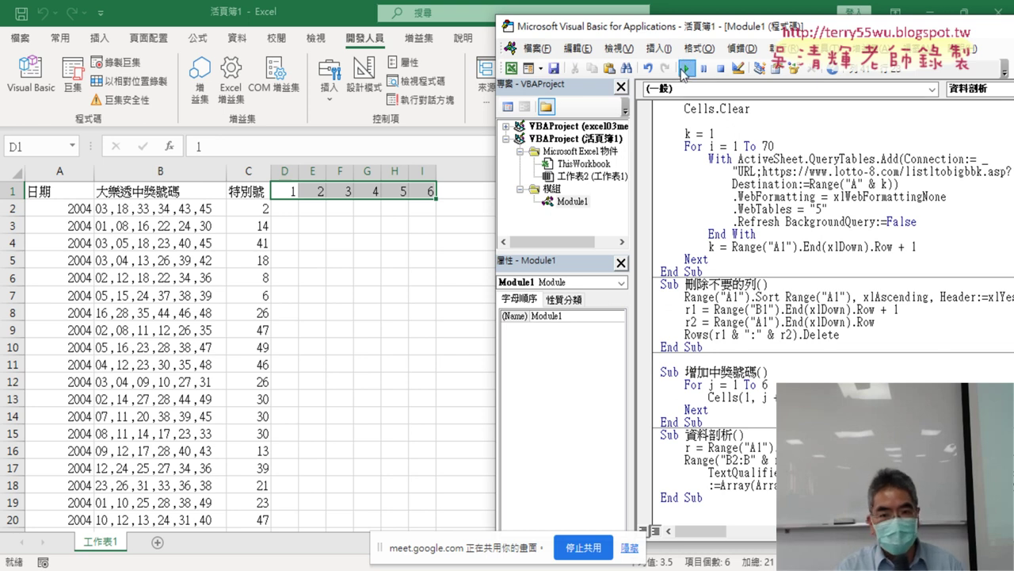
left_click(686, 68)
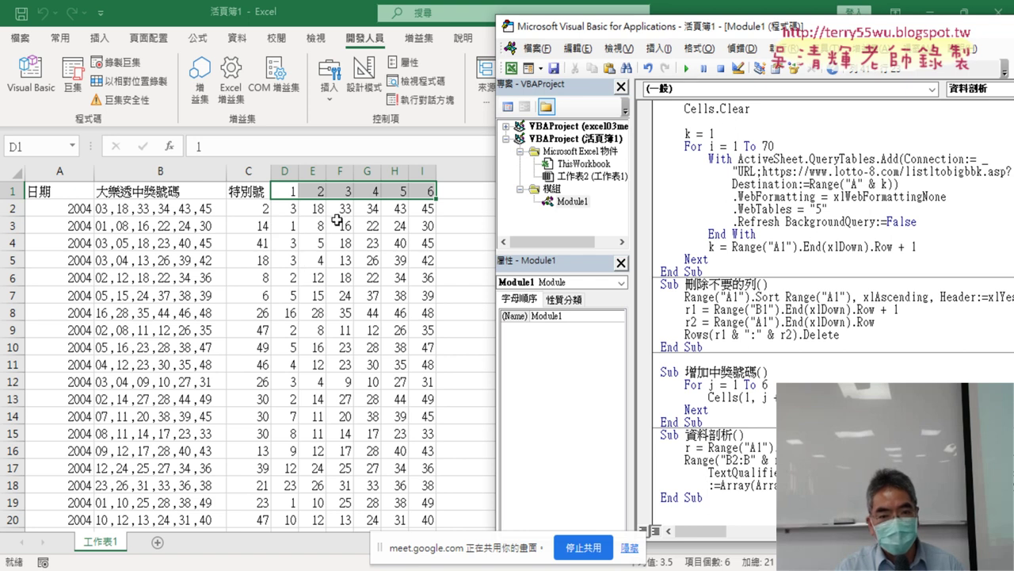
left_click(696, 511)
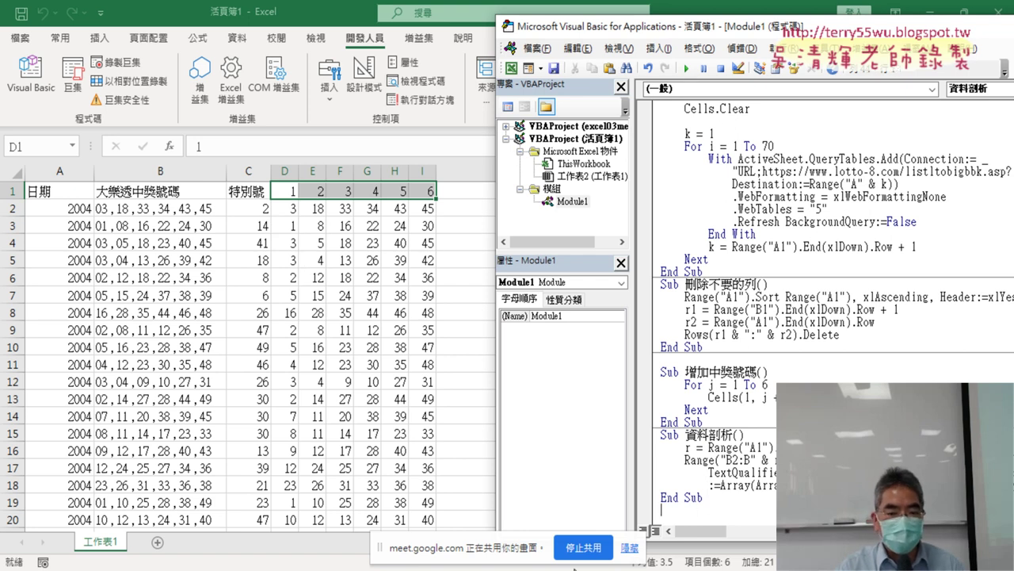
Select the Sub 刪除B欄 macro with its Columns("B").Delete and AutoFit lines, then return to the VBA editor
left_click(409, 499)
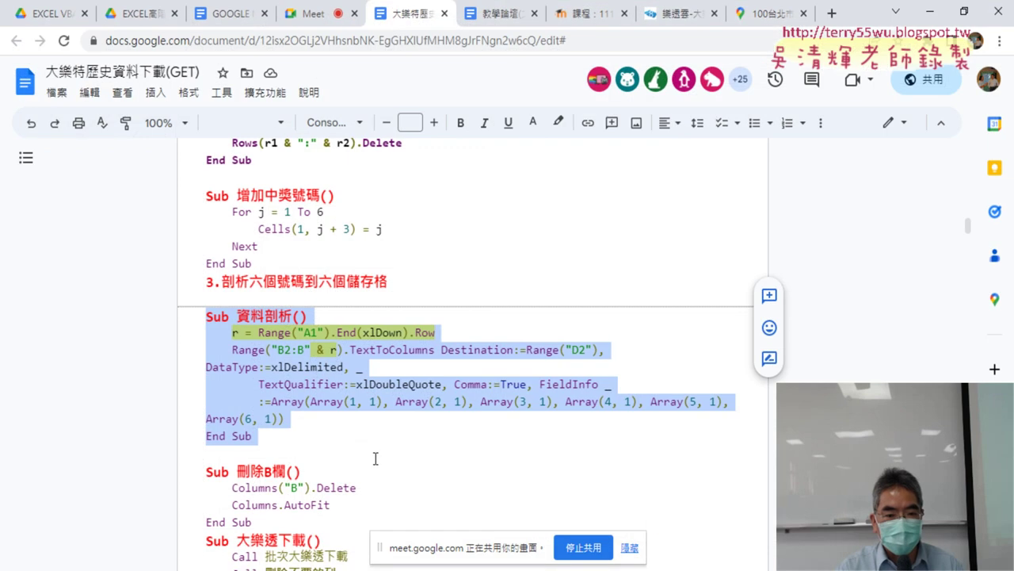
scroll(366, 426, "down", 1)
left_click_drag(233, 411, 280, 409)
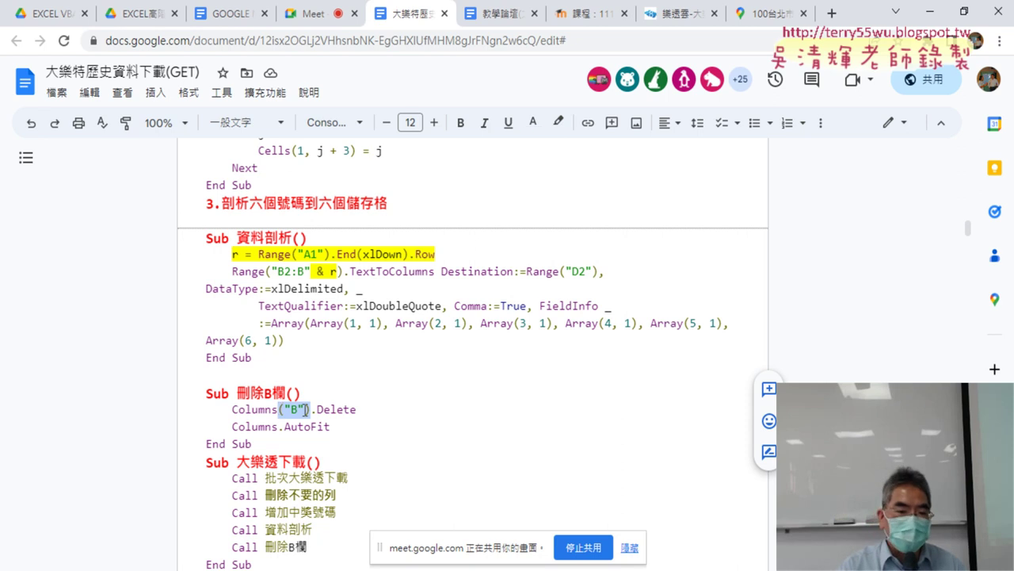
left_click_drag(358, 410, 232, 409)
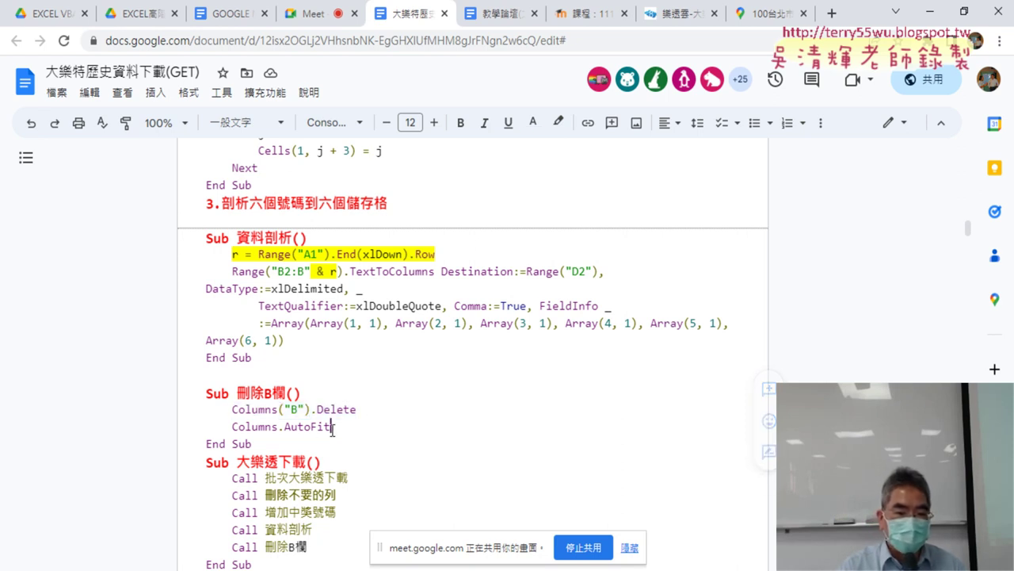
left_click_drag(332, 429, 285, 428)
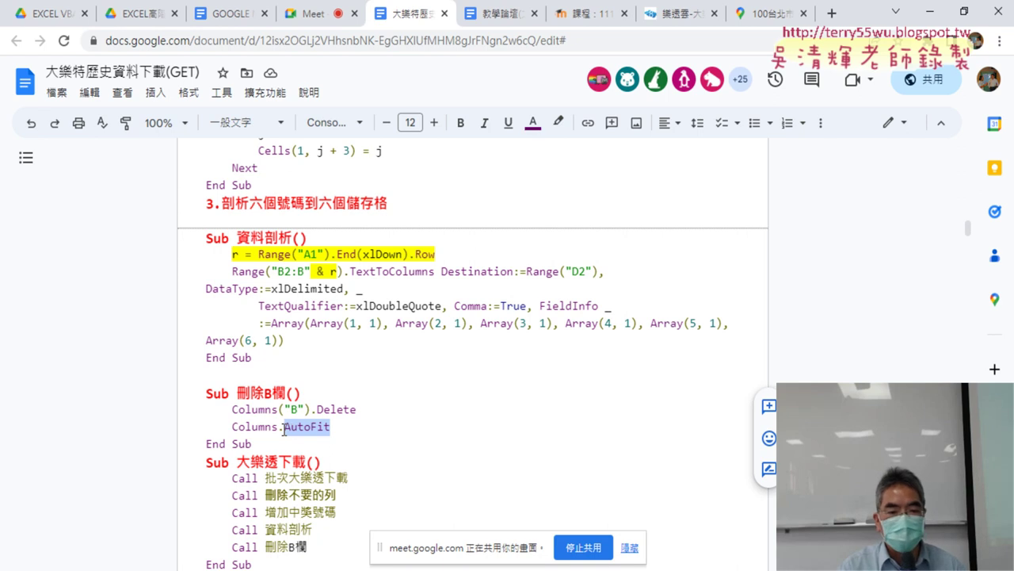
left_click_drag(272, 441, 206, 394)
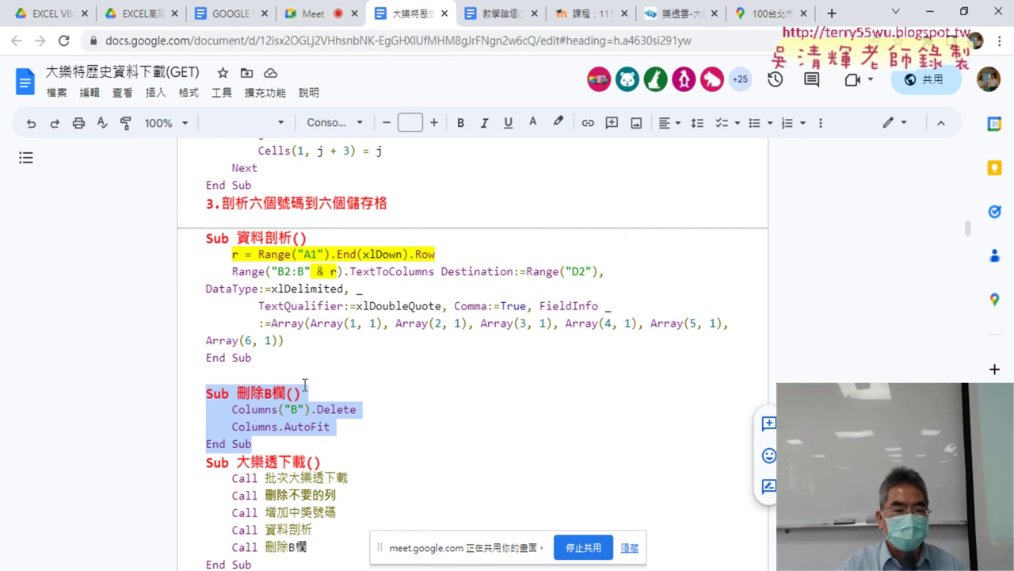
left_click(930, 13)
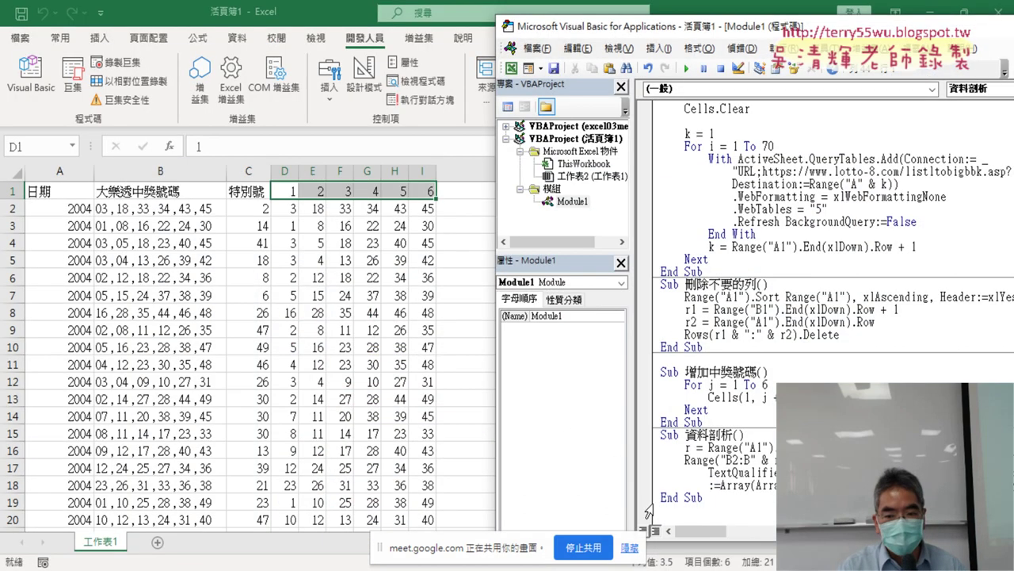
Paste the 刪除B欄 macro below the last End Sub and run it to delete column B and autofit
left_click(682, 508)
key("ctrl+v")
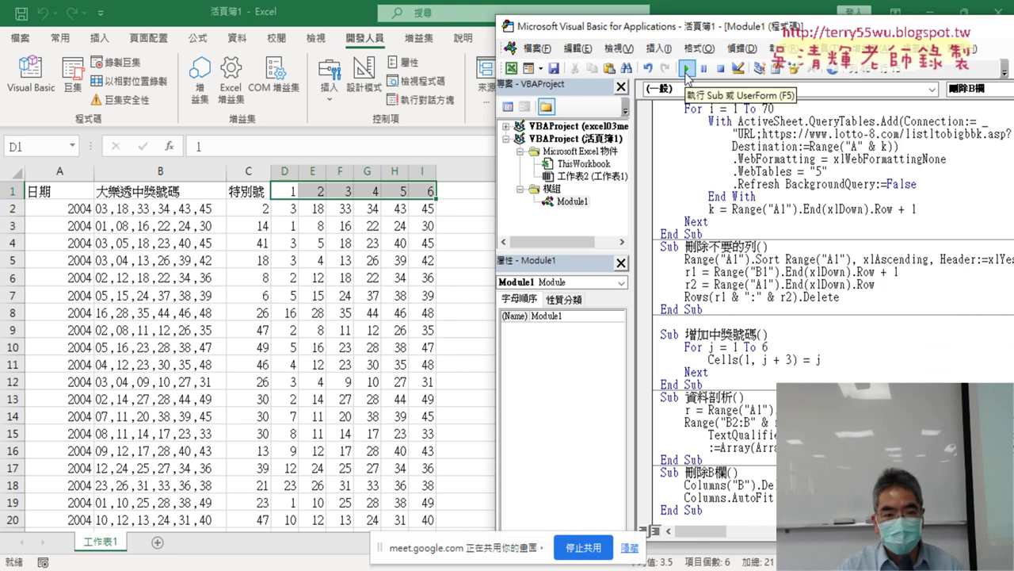
left_click(687, 72)
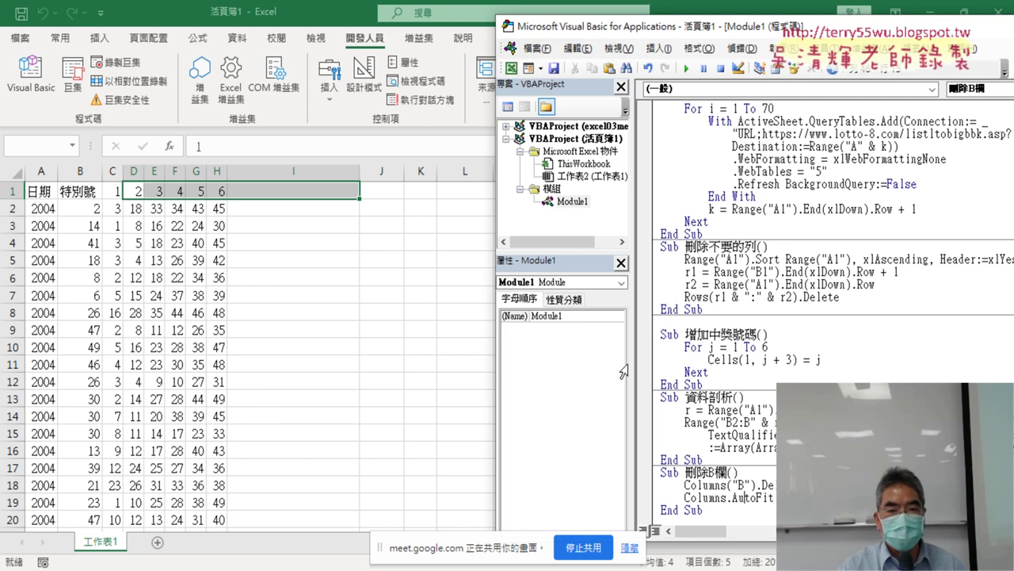
scroll(759, 374, "up", 1)
scroll(762, 375, "up", 1)
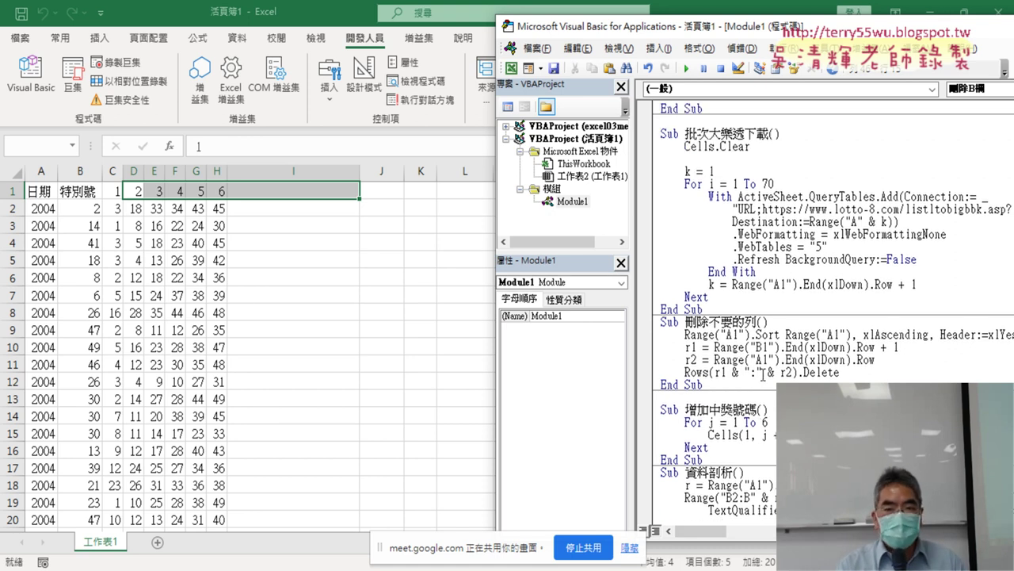
scroll(764, 374, "down", 2)
scroll(765, 372, "down", 1)
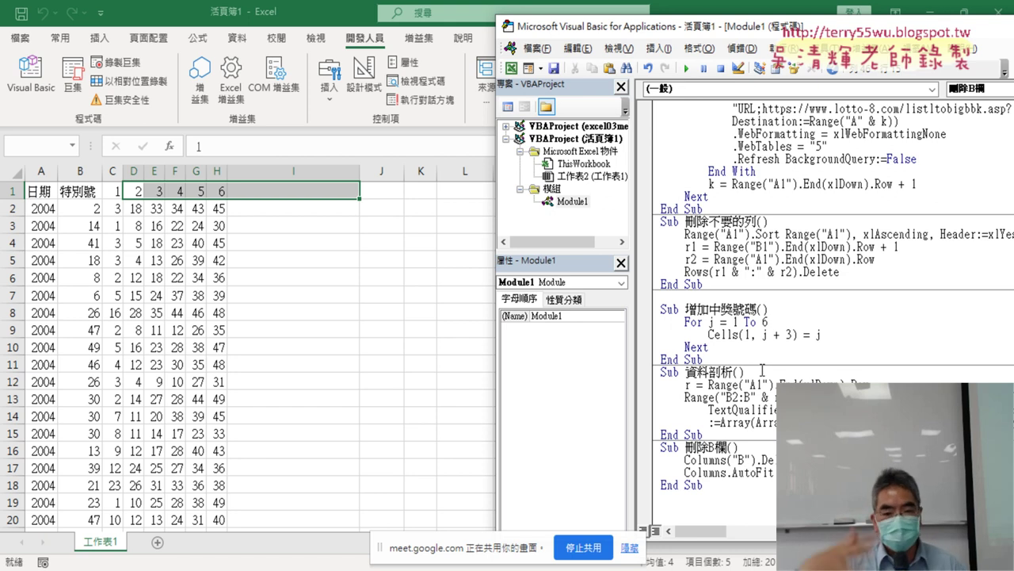
scroll(765, 371, "up", 4)
scroll(787, 364, "up", 1)
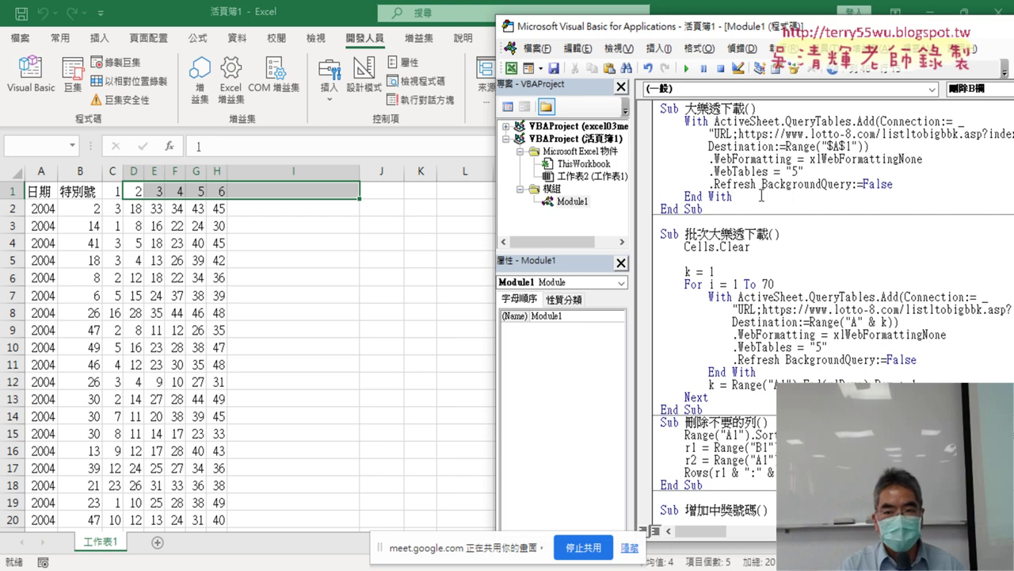
Replace the With…End With block in Sub 大樂透下載 with the five Call lines from the Google Doc
left_click_drag(762, 196, 665, 126)
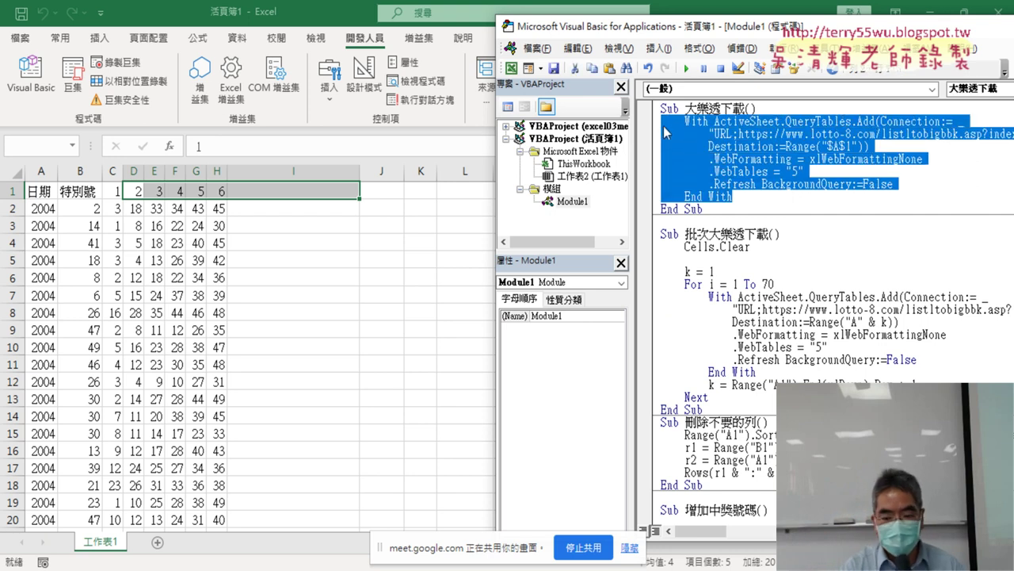
key("Delete")
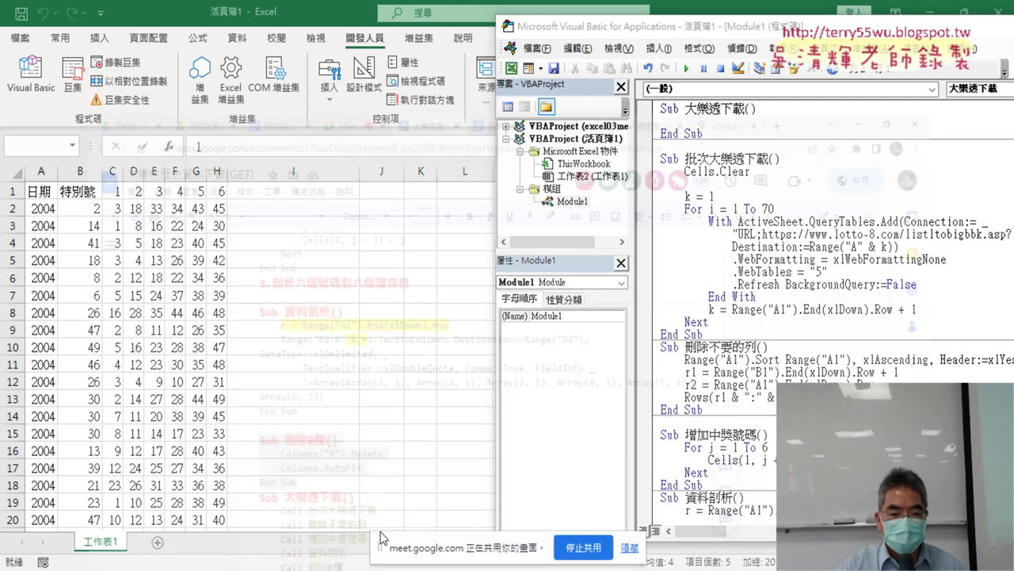
left_click(349, 420)
left_click_drag(308, 469, 206, 399)
key("ctrl+c")
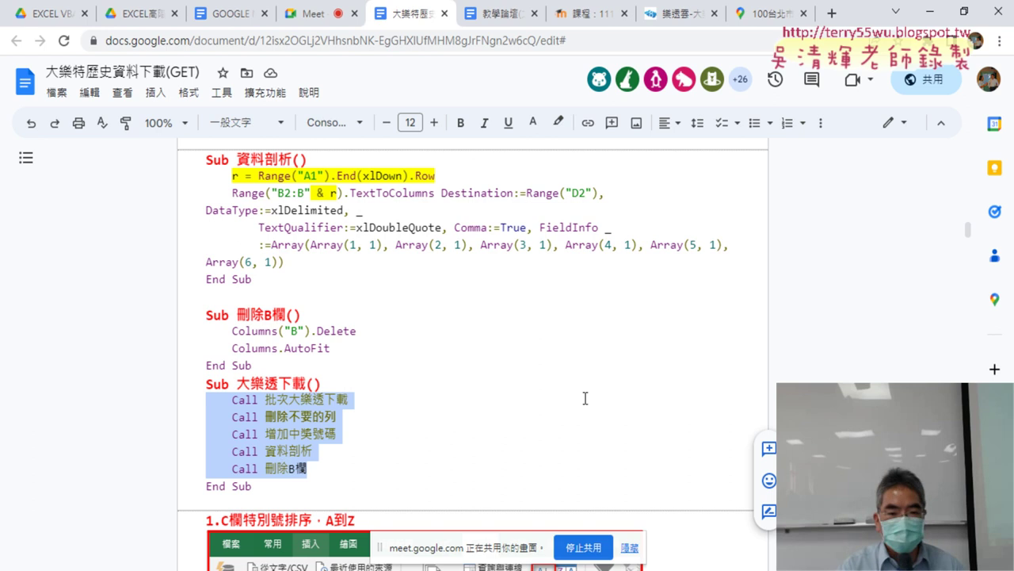
left_click(929, 11)
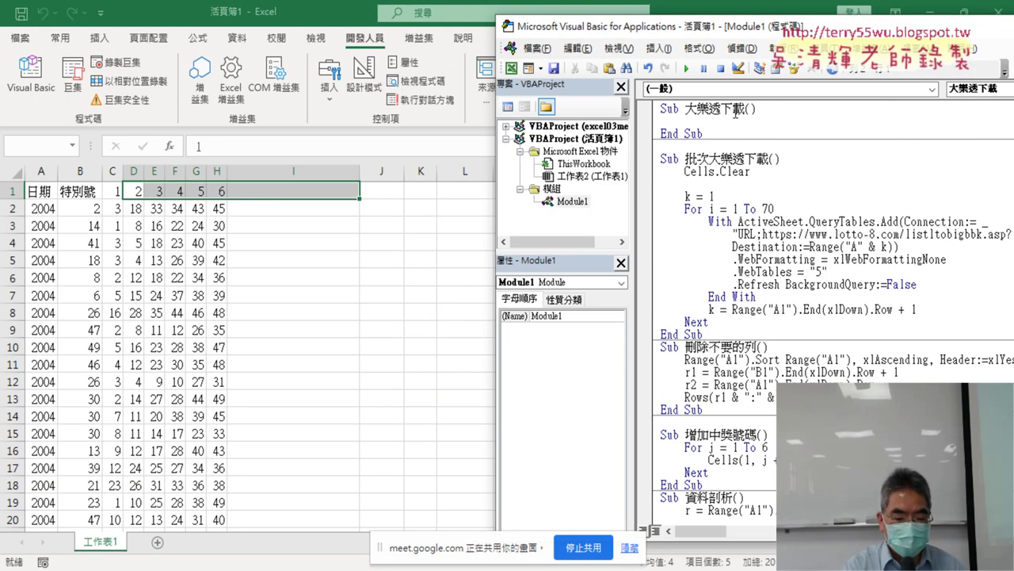
key("ctrl+v")
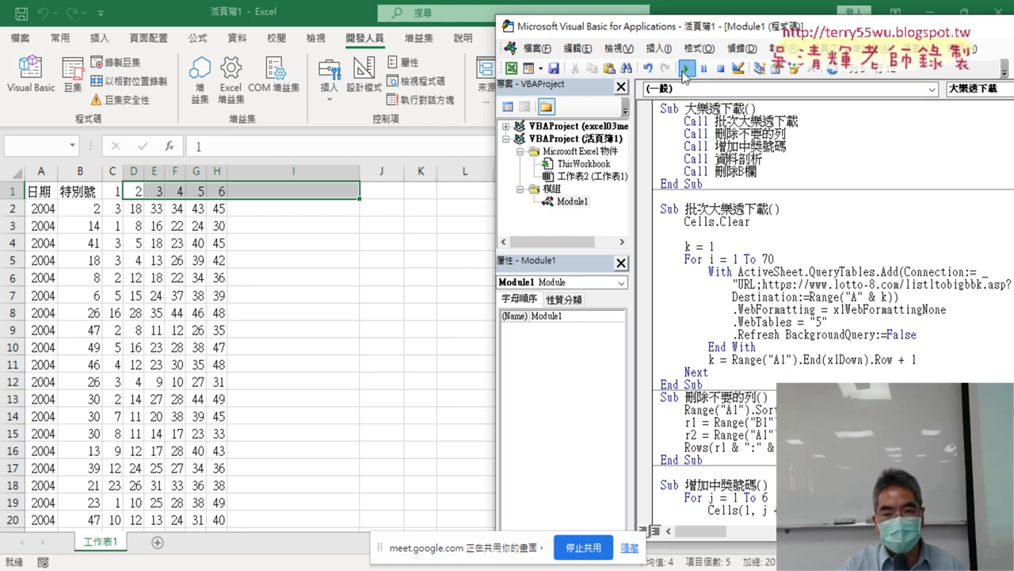
Run 大樂透下載 to rebuild the draw table, then add the blank sheet 工作表2
left_click(686, 70)
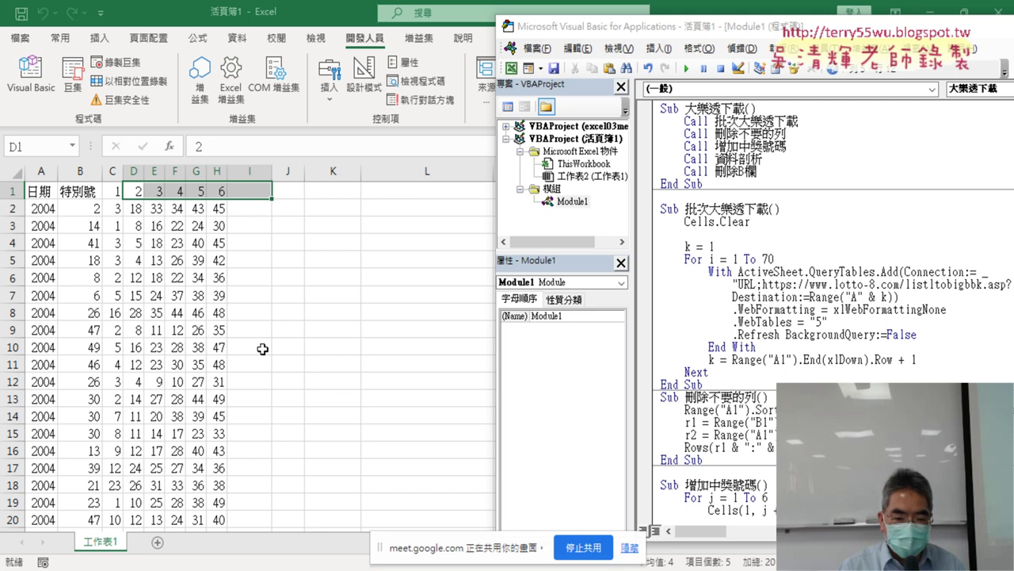
left_click(159, 544)
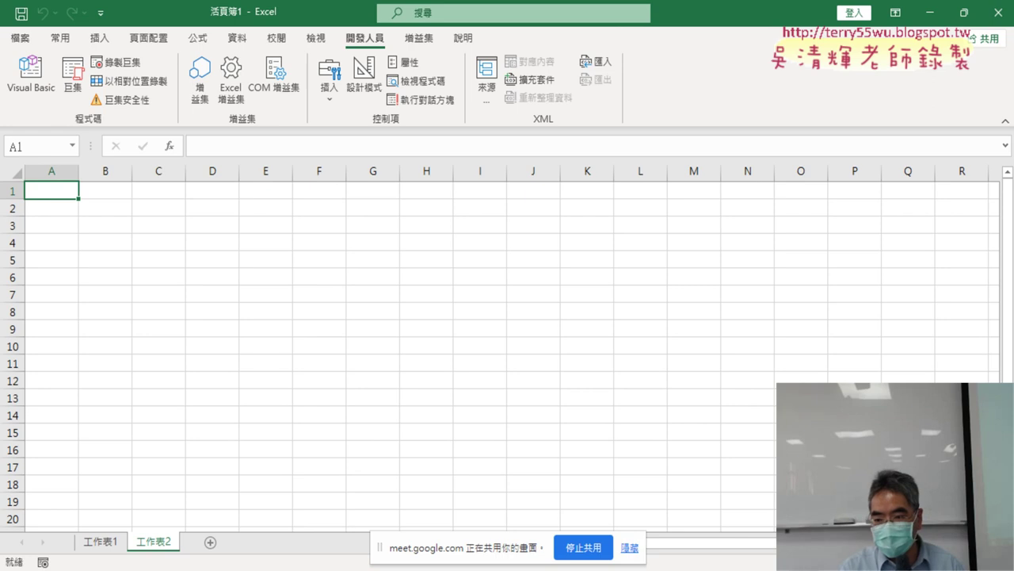
left_click(419, 502)
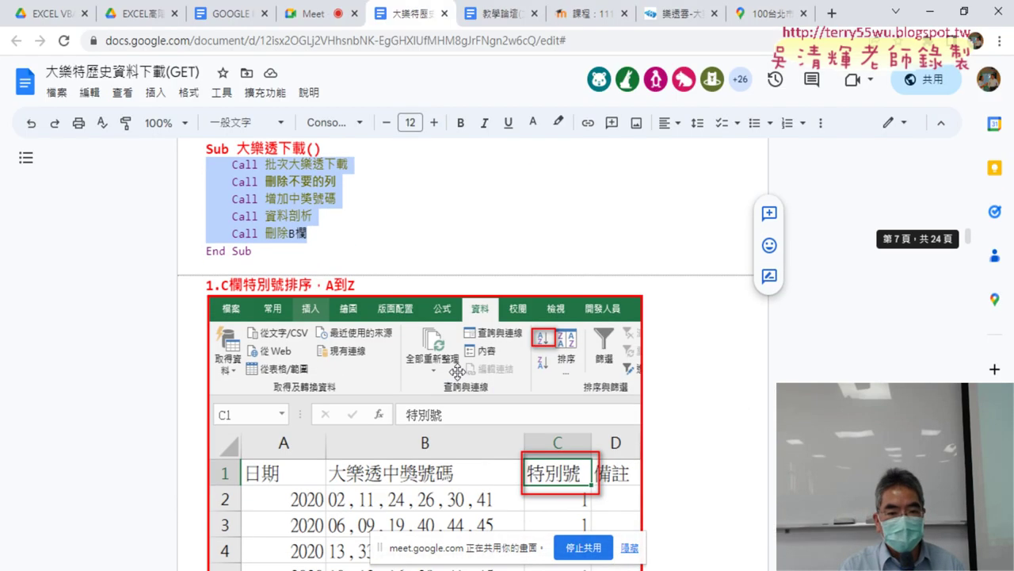
scroll(458, 372, "down", 3)
scroll(476, 374, "down", 2)
scroll(539, 380, "down", 5)
scroll(573, 385, "down", 1)
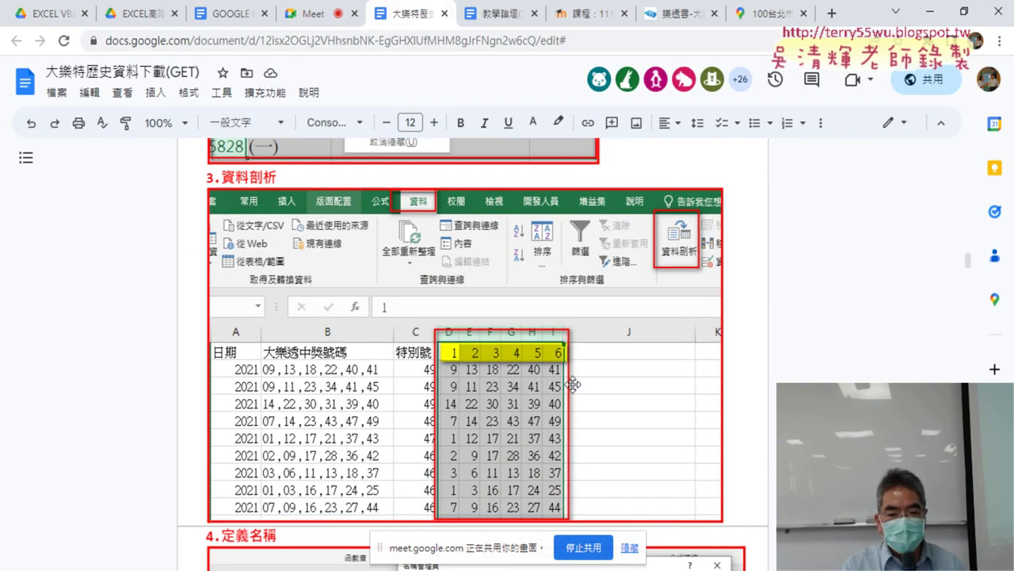
scroll(573, 384, "down", 5)
scroll(591, 373, "down", 3)
scroll(590, 333, "up", 2)
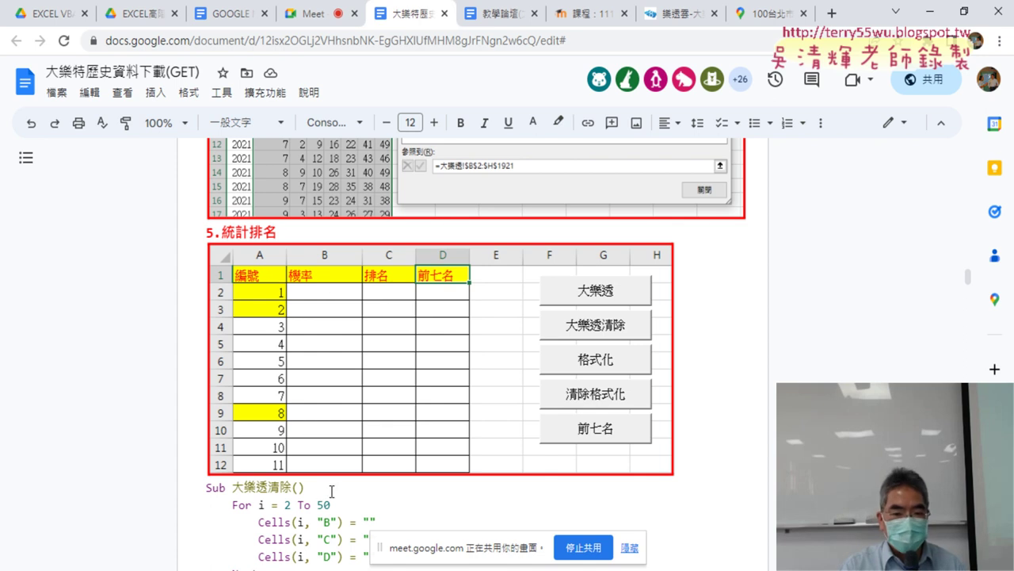
left_click(388, 504)
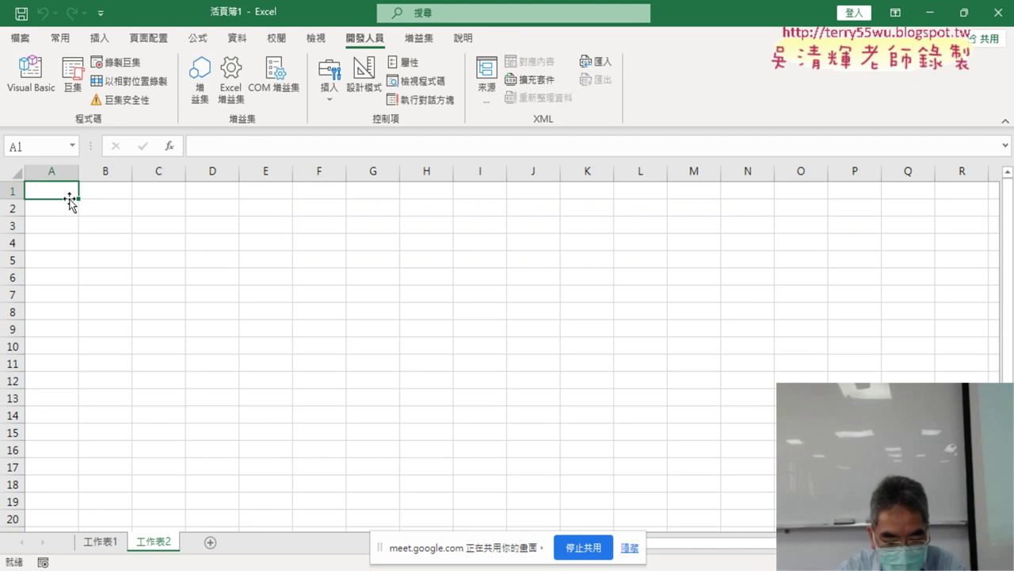
Enter the headers 編號, 機率 and 排名 in A1:C1
type("ㄅㄧ編號")
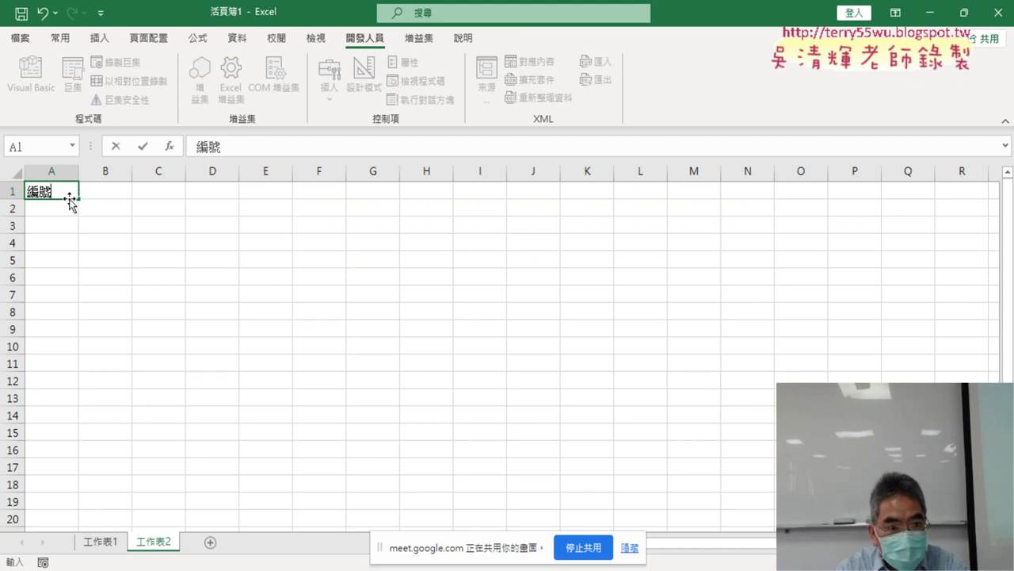
key("Tab")
type("ㄐ")
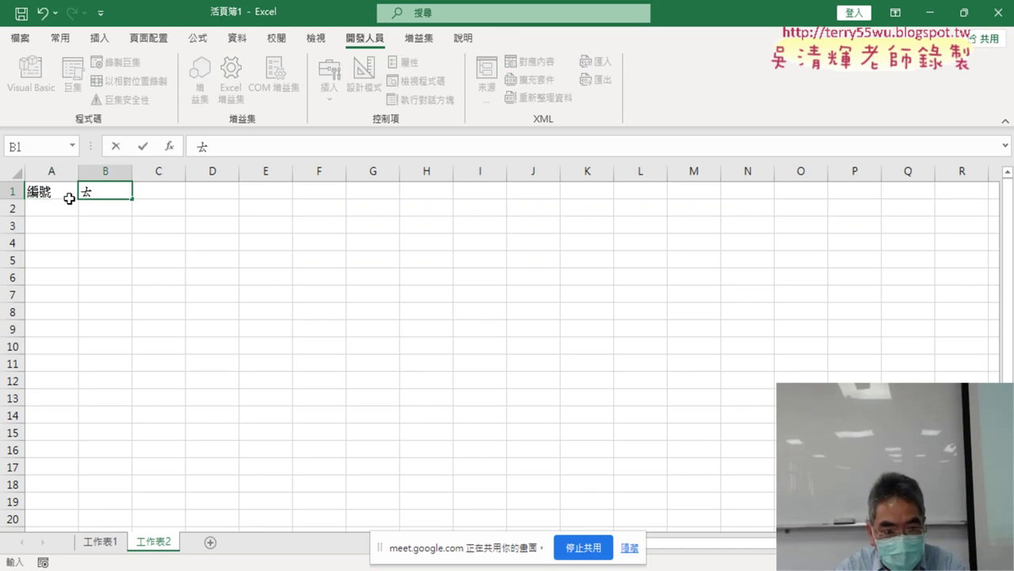
type("機")
type("ㄌㄩ率")
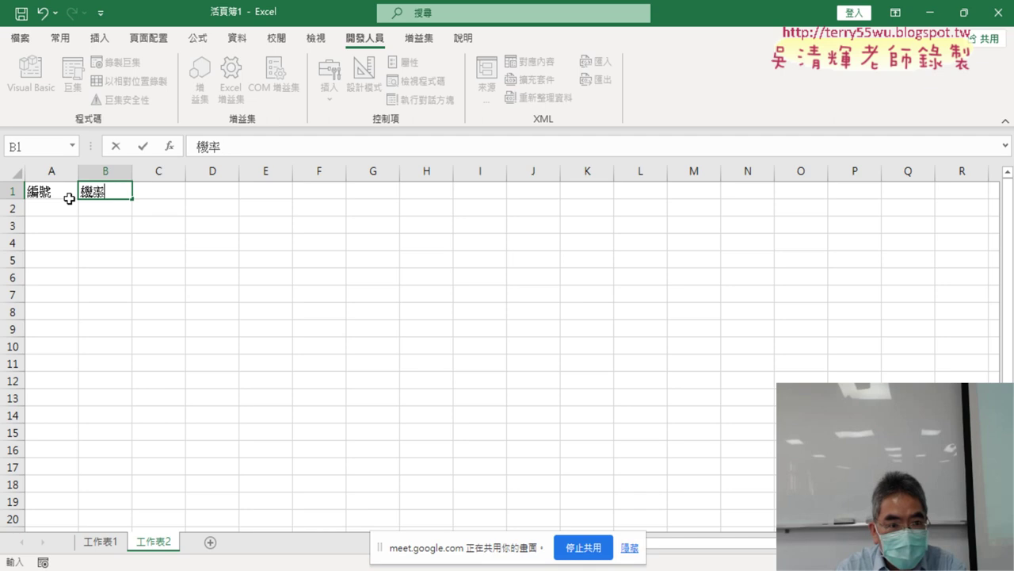
key("Tab")
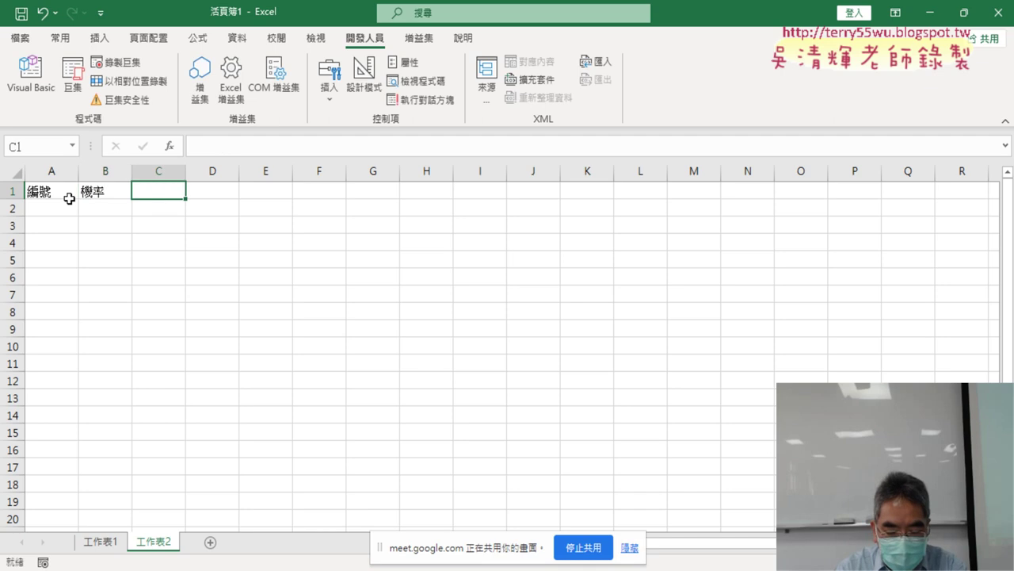
type("ㄆ排")
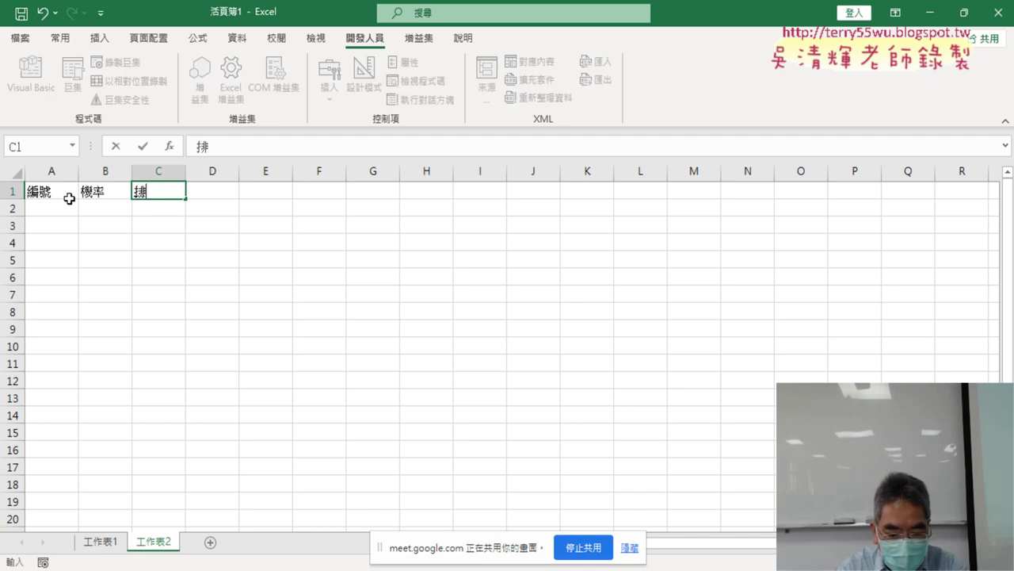
type("ㄇㄧ名")
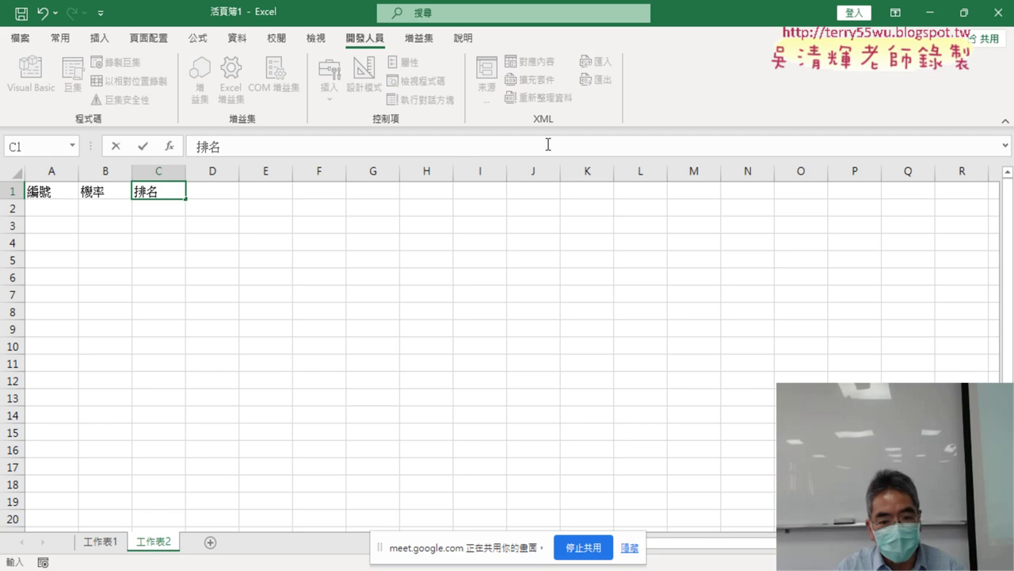
key("Return")
Add the header 前七名 in D1 and move to A2
left_click(377, 494)
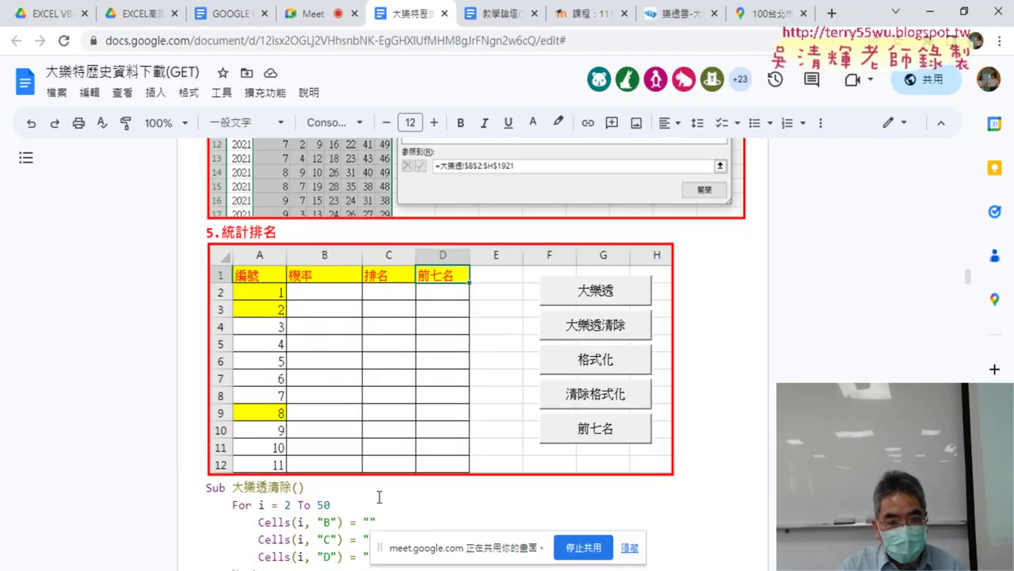
left_click(928, 11)
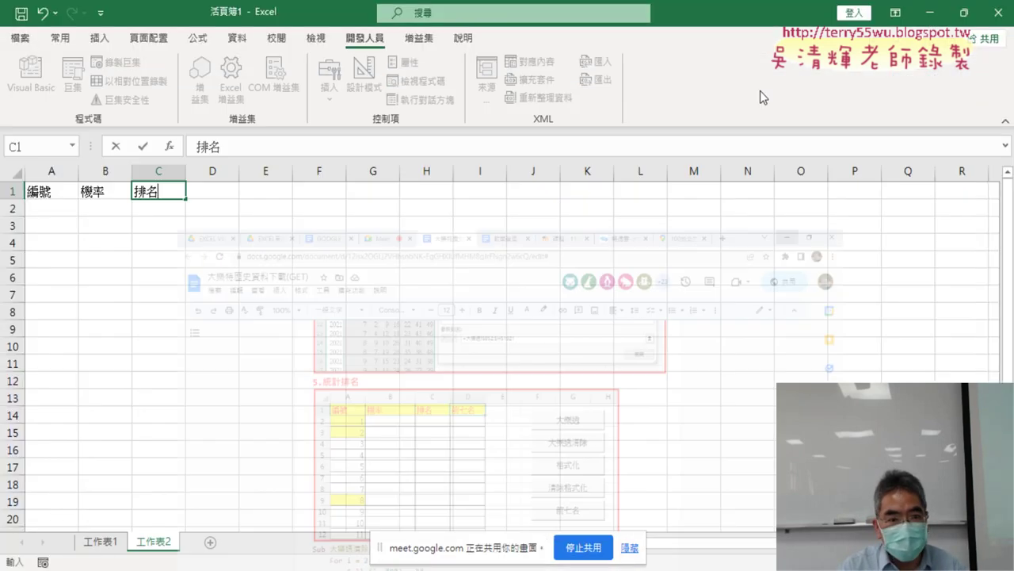
left_click(220, 194)
type("前")
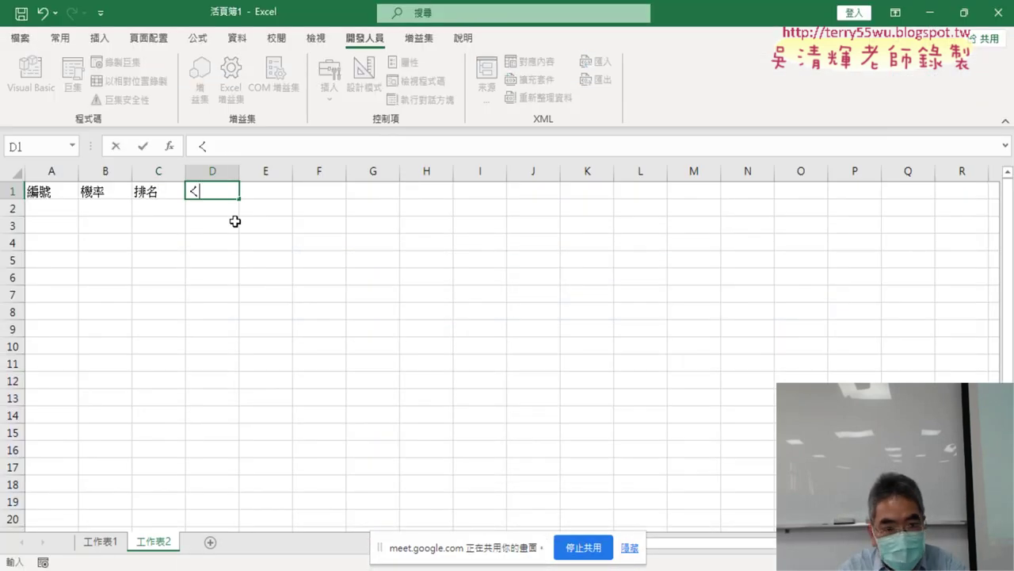
type("妻名")
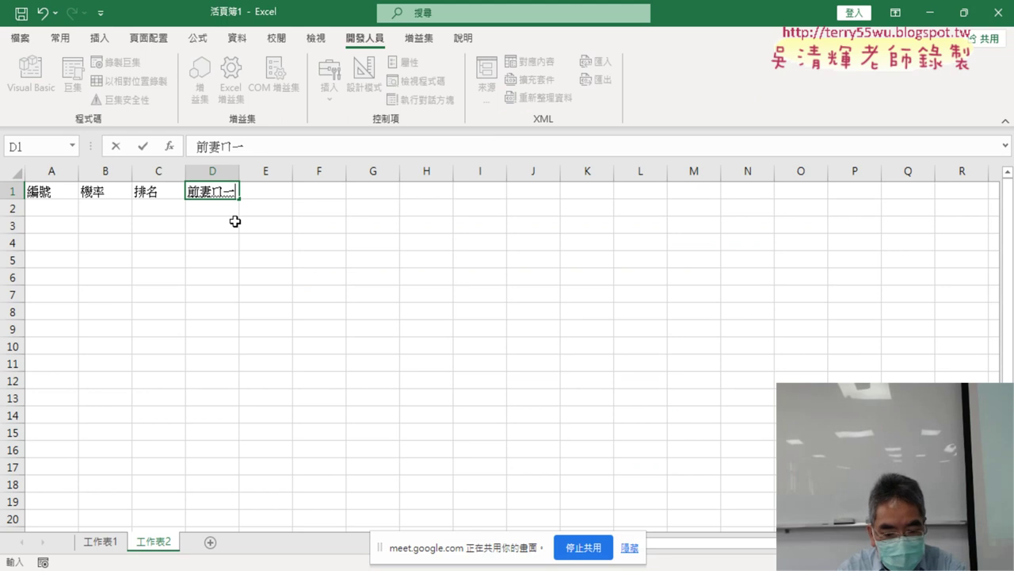
key("Return")
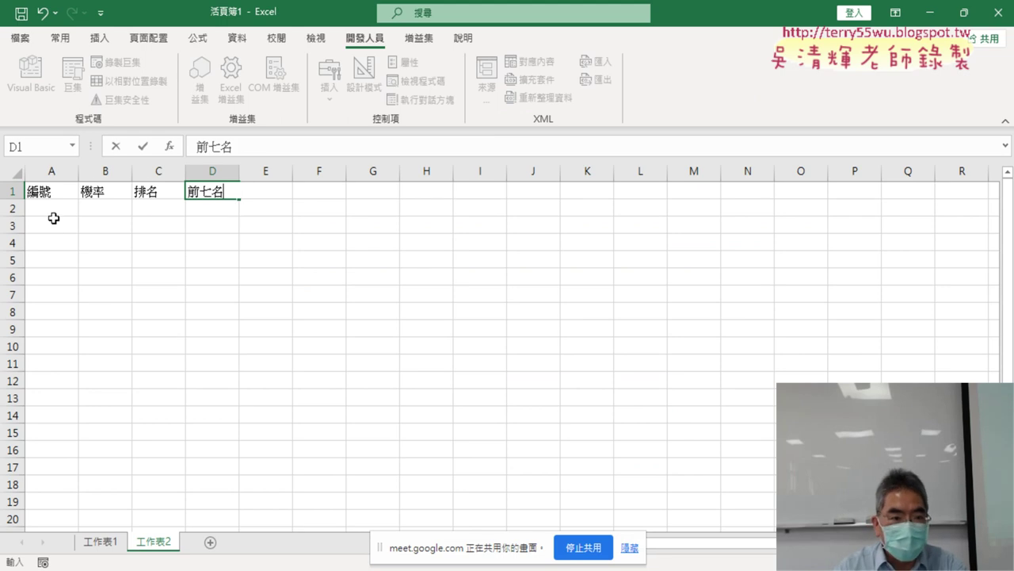
left_click(53, 213)
Number column A from 1 to 49 by filling down from A2
type("1")
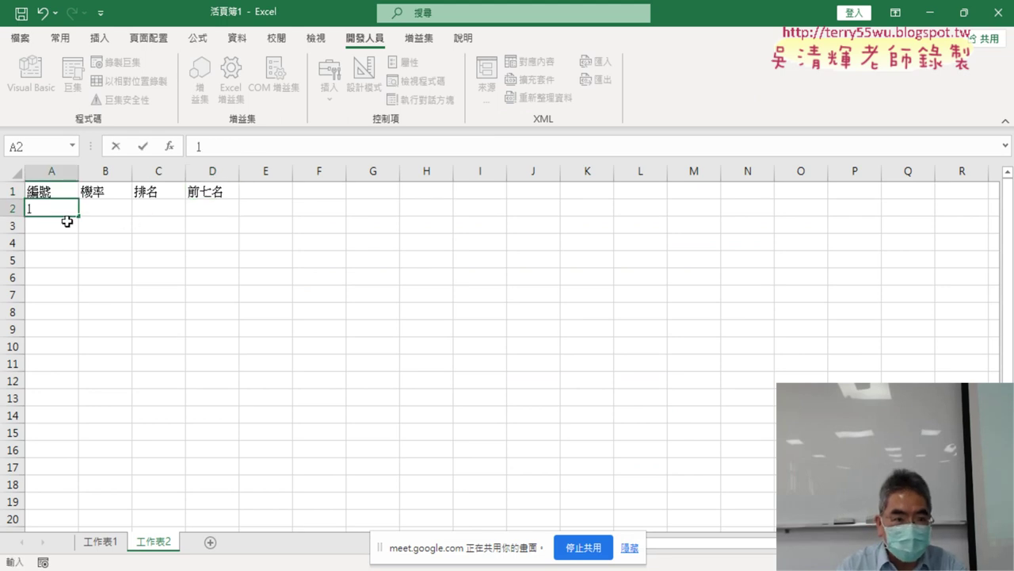
mouse_move(77, 218)
left_mouse_down()
mouse_move(68, 540)
mouse_move(78, 549)
left_mouse_up()
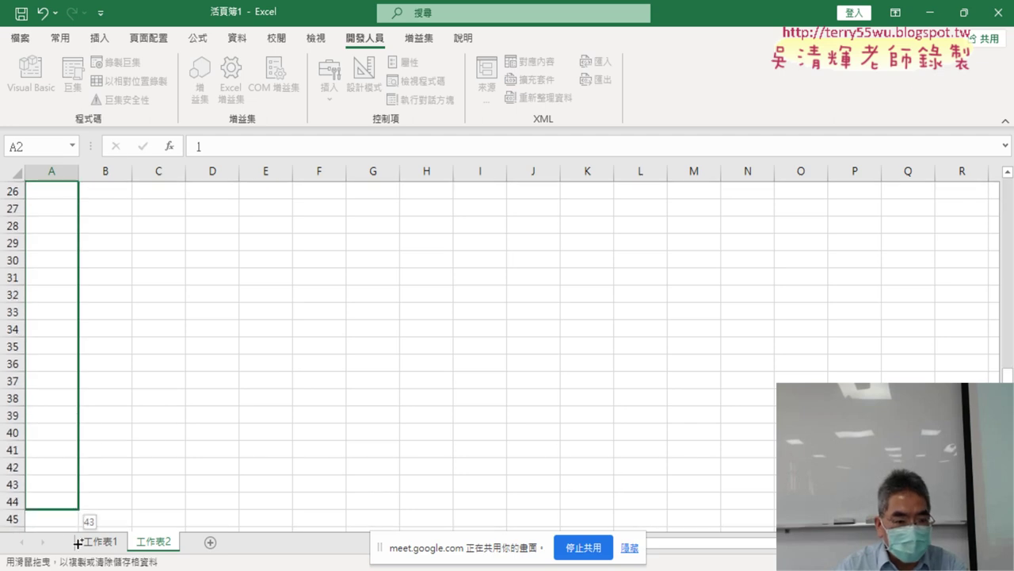
left_click_drag(78, 548, 79, 485)
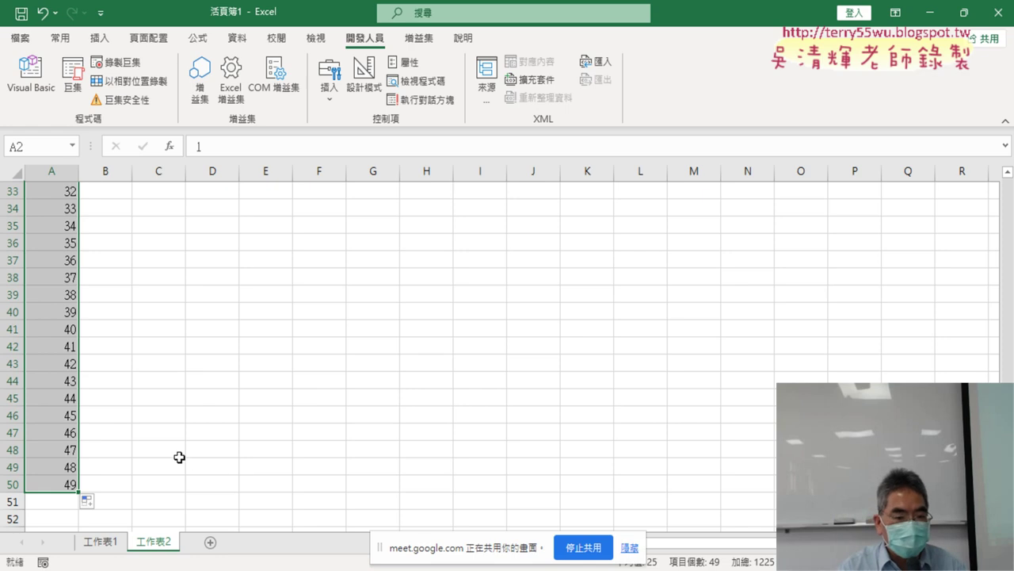
Apply All Borders to the table range A1:D50
left_click_drag(214, 486, 8, 51)
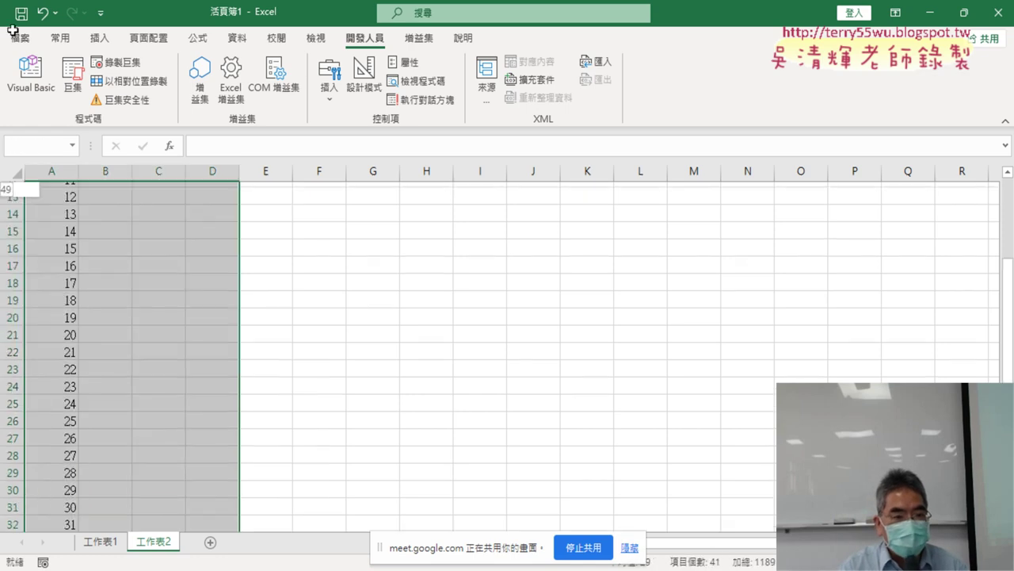
left_click(60, 38)
left_click(173, 95)
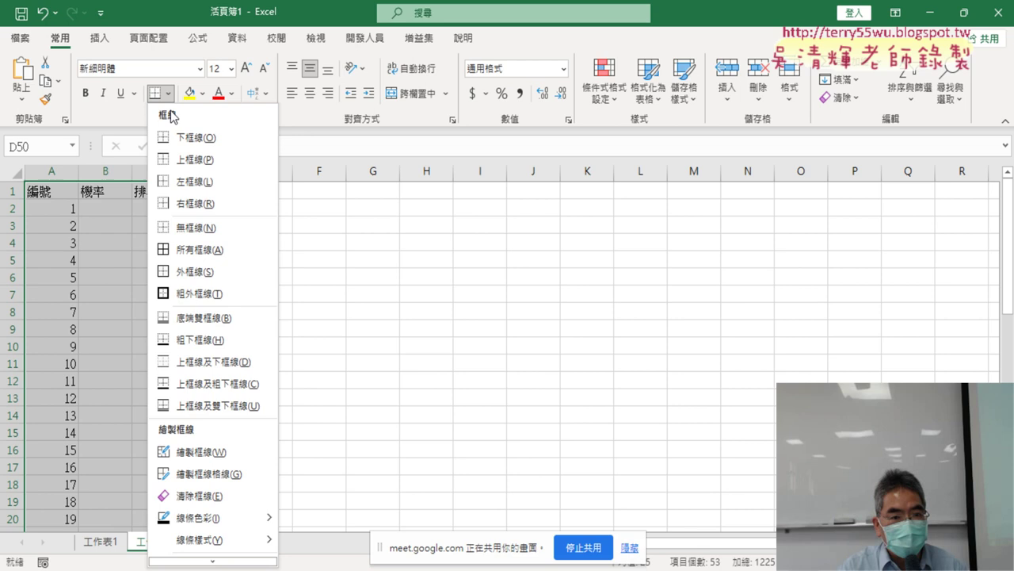
left_click(194, 253)
scroll(215, 239, "up", 5)
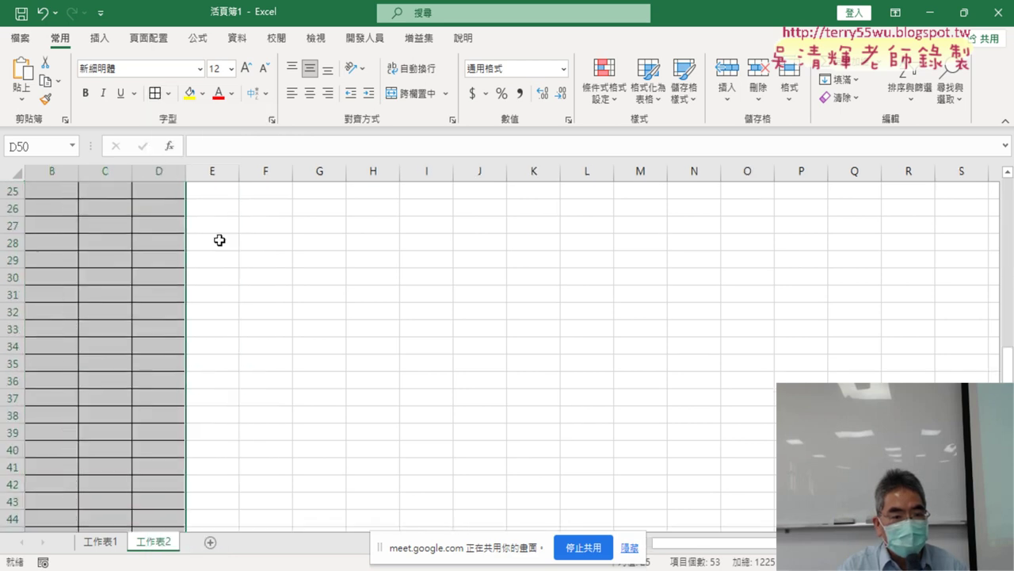
scroll(216, 240, "up", 8)
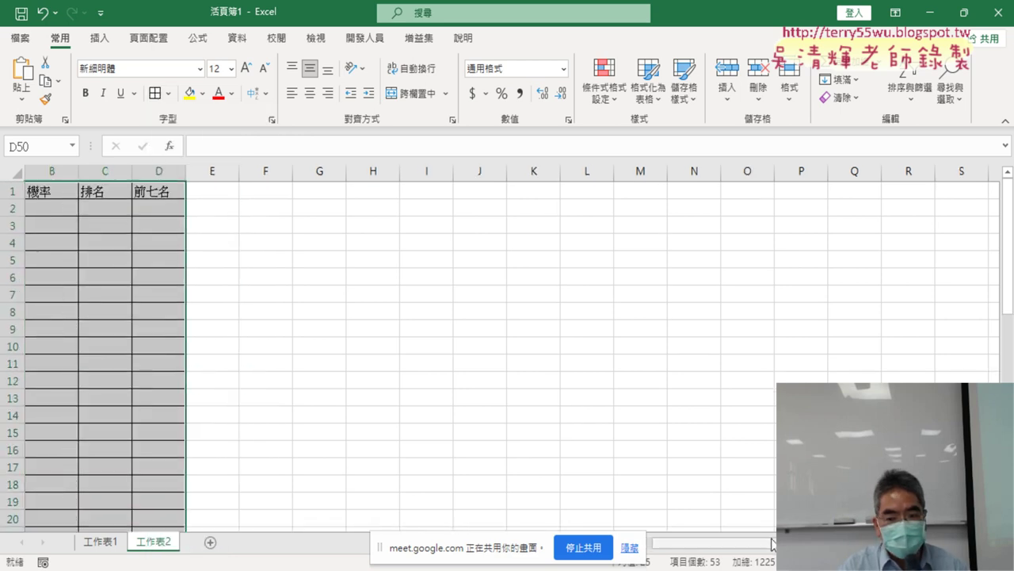
left_click_drag(771, 528, 625, 526)
Give the header row A1:D1 a yellow fill and red font, then select B2
left_click_drag(48, 191, 212, 191)
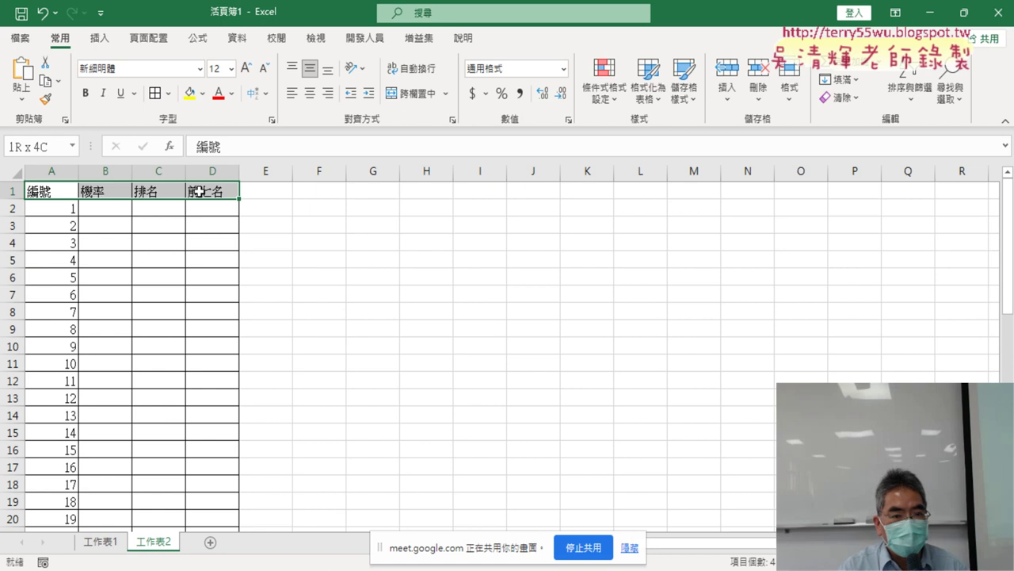
left_click(189, 93)
left_click(218, 94)
left_click(171, 226)
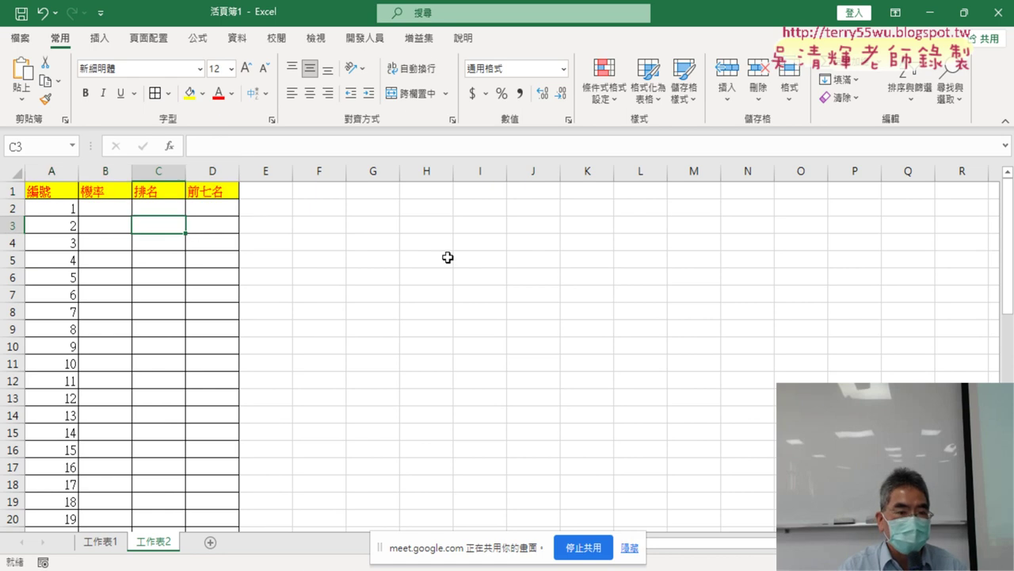
left_click(93, 212)
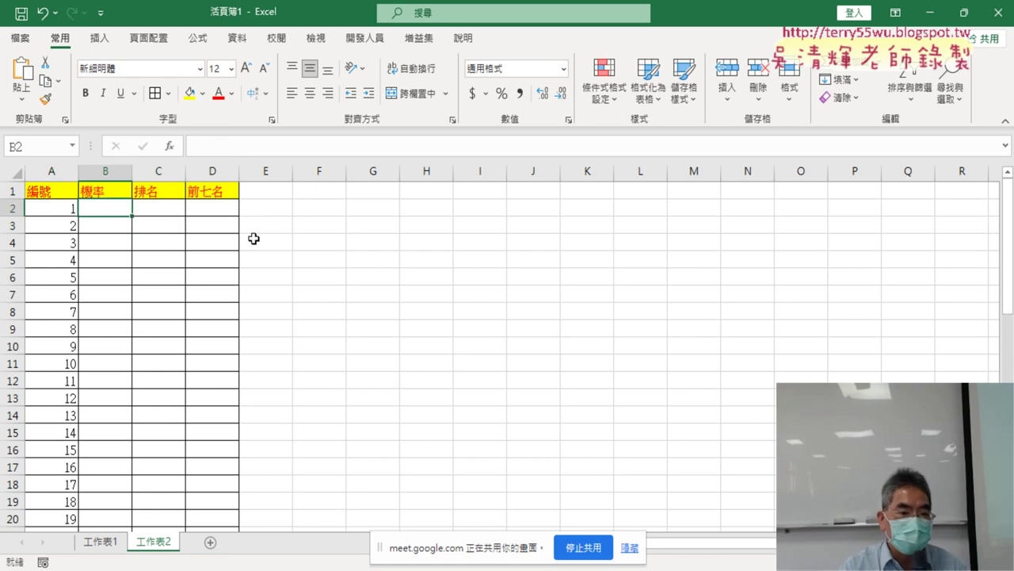
On 工作表1, find the last draw row 2092 with Ctrl+Up, then return to B2
left_click(101, 542)
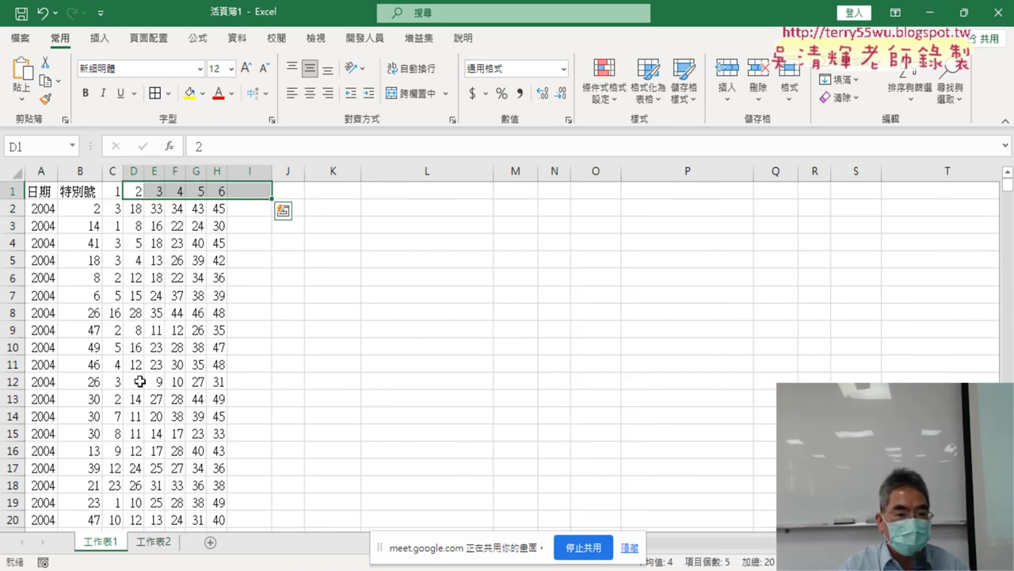
left_click(87, 213)
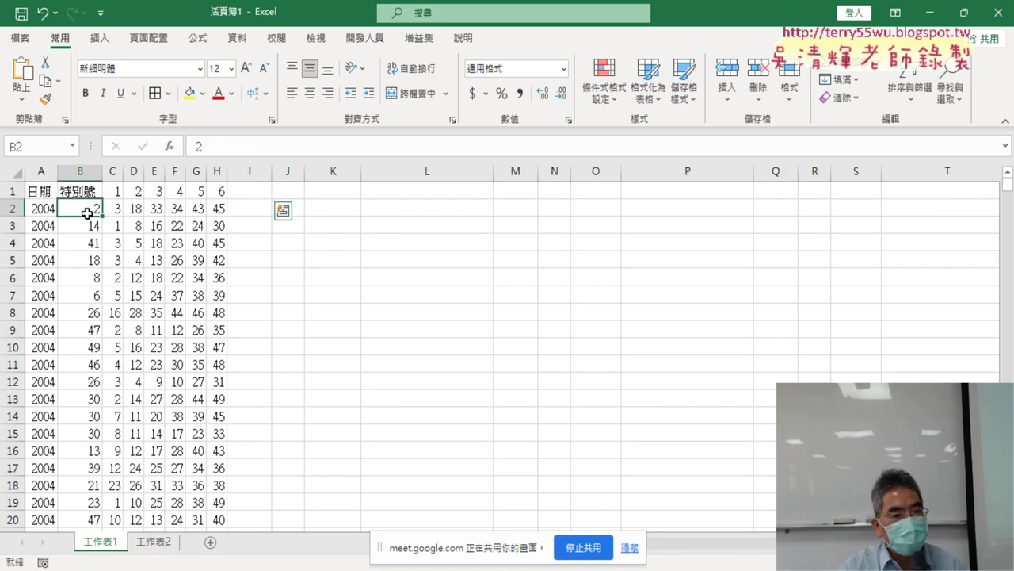
key("Escape")
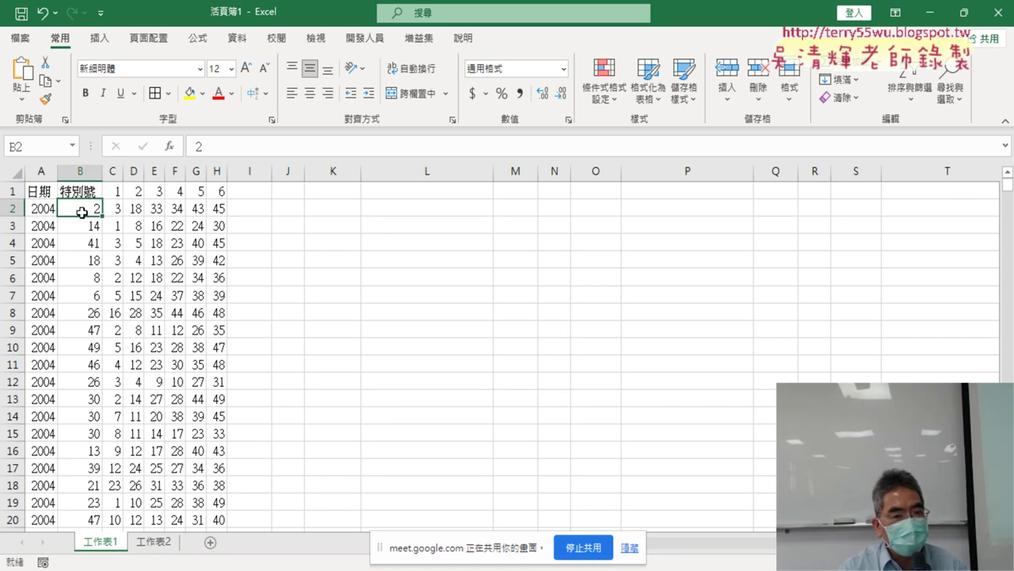
scroll(240, 362, "down", 4)
left_click_drag(1008, 191, 1007, 333)
scroll(526, 330, "up", 15)
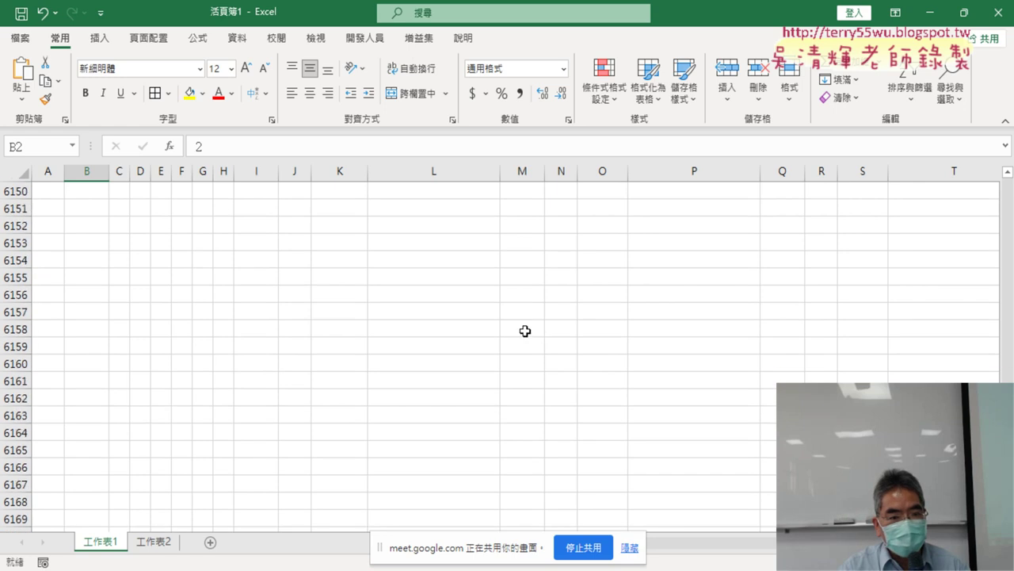
scroll(526, 330, "up", 7)
scroll(525, 330, "up", 7)
scroll(526, 329, "up", 5)
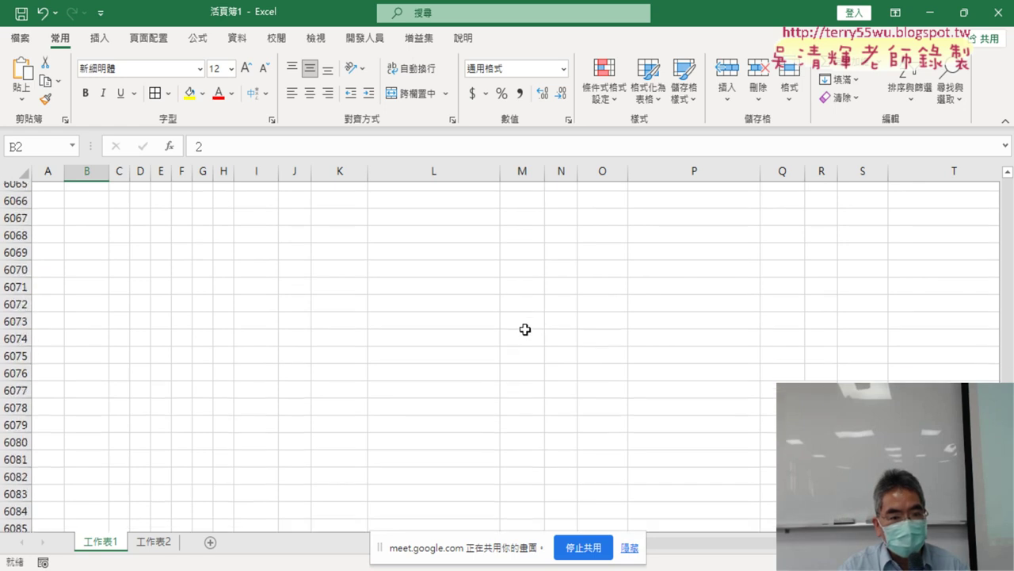
scroll(527, 330, "up", 8)
scroll(526, 329, "up", 9)
scroll(526, 329, "up", 9)
scroll(529, 331, "up", 8)
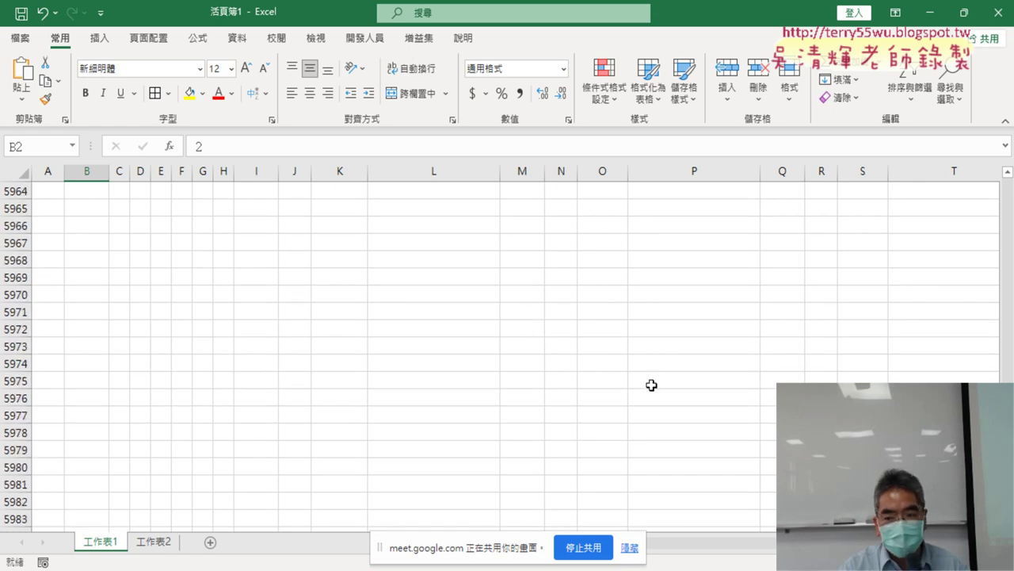
left_click_drag(1008, 172, 1008, 172)
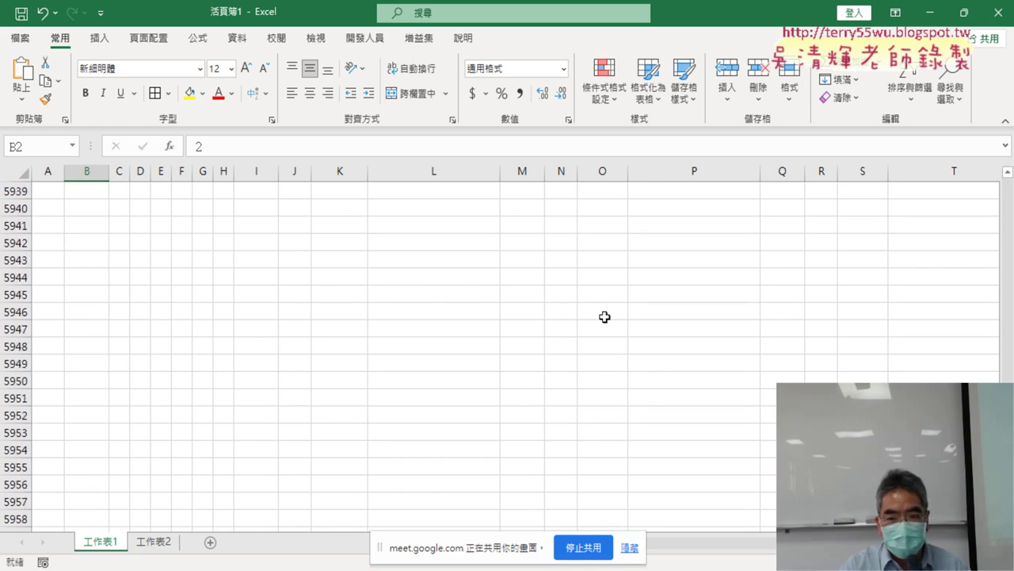
left_click(139, 310)
key("ctrl+Up")
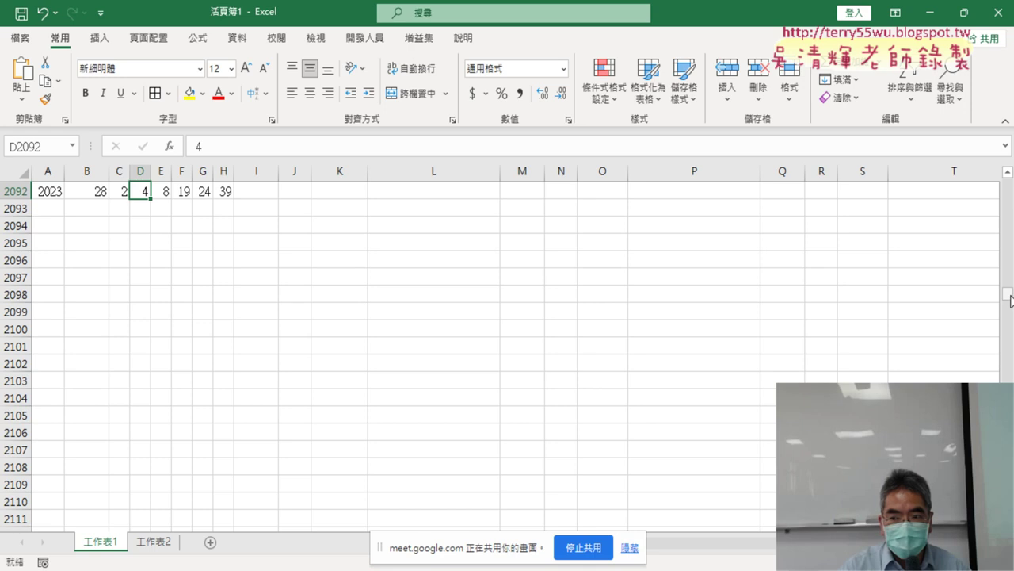
left_click_drag(1010, 299, 1008, 184)
left_click(85, 208)
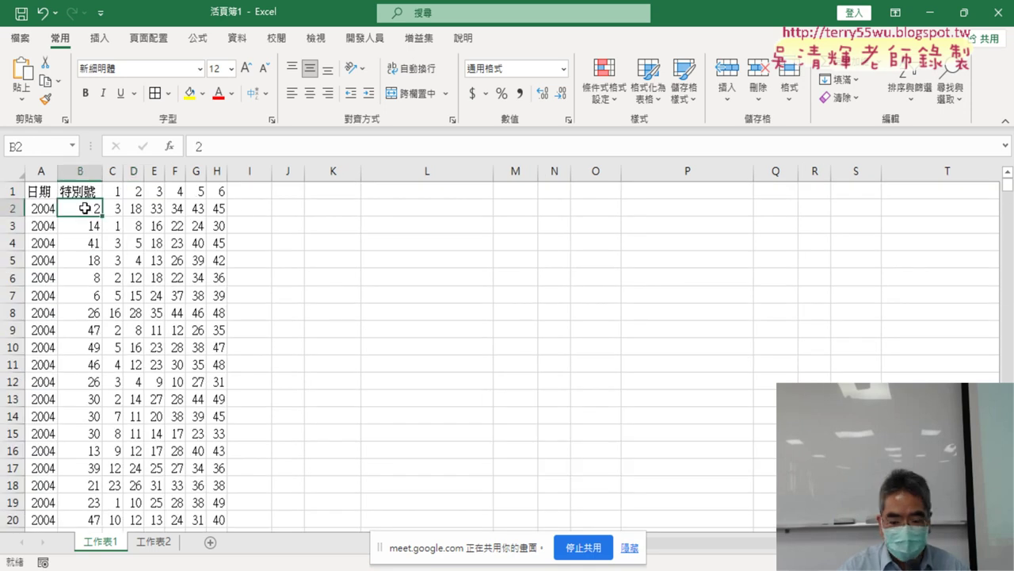
Select B2:H2092 and name it 大樂透 in the Name Box
key("ctrl+shift+Right")
key("ctrl+shift+Down")
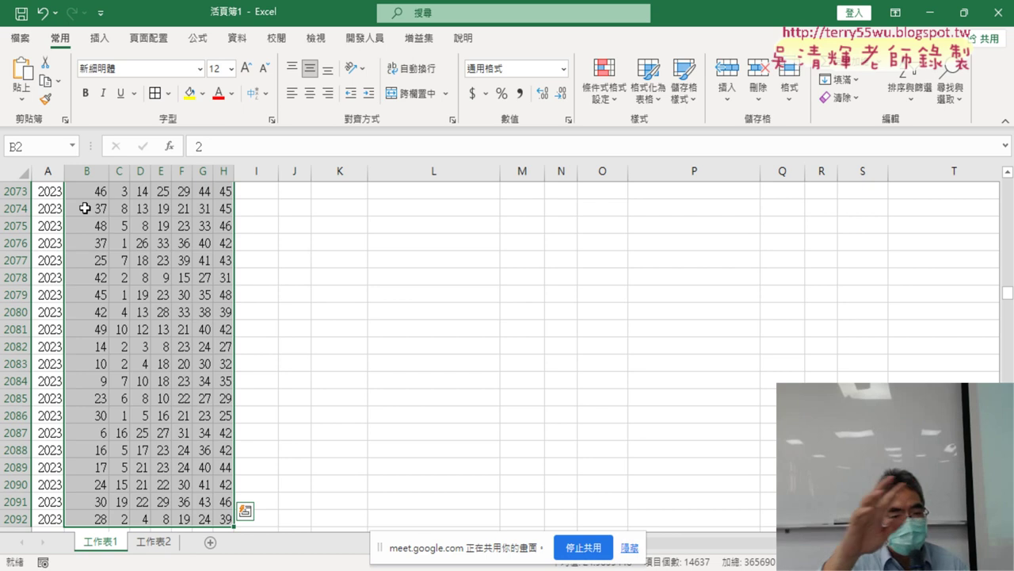
left_click(47, 146)
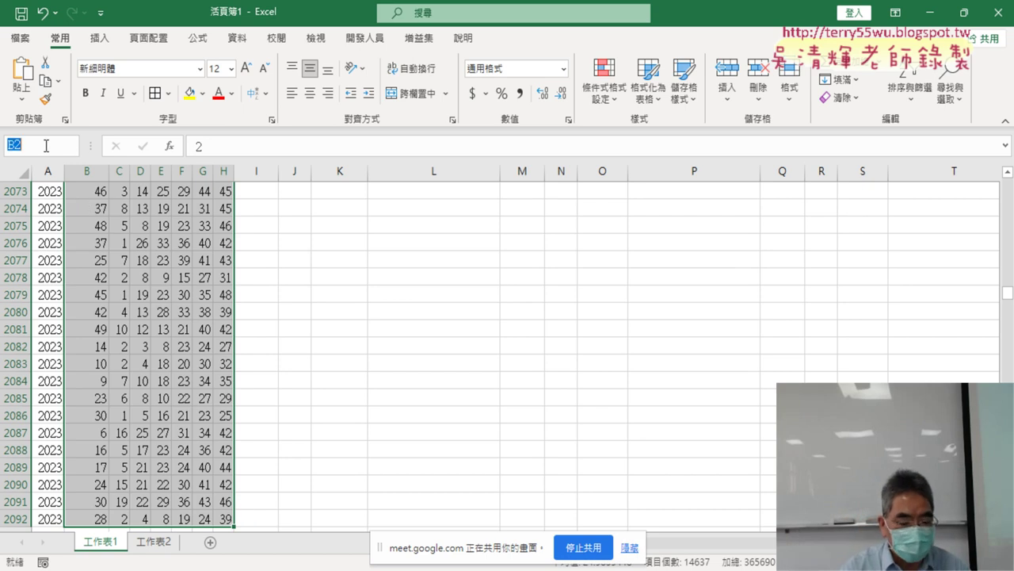
key("BackSpace")
type("ㄉㄚ")
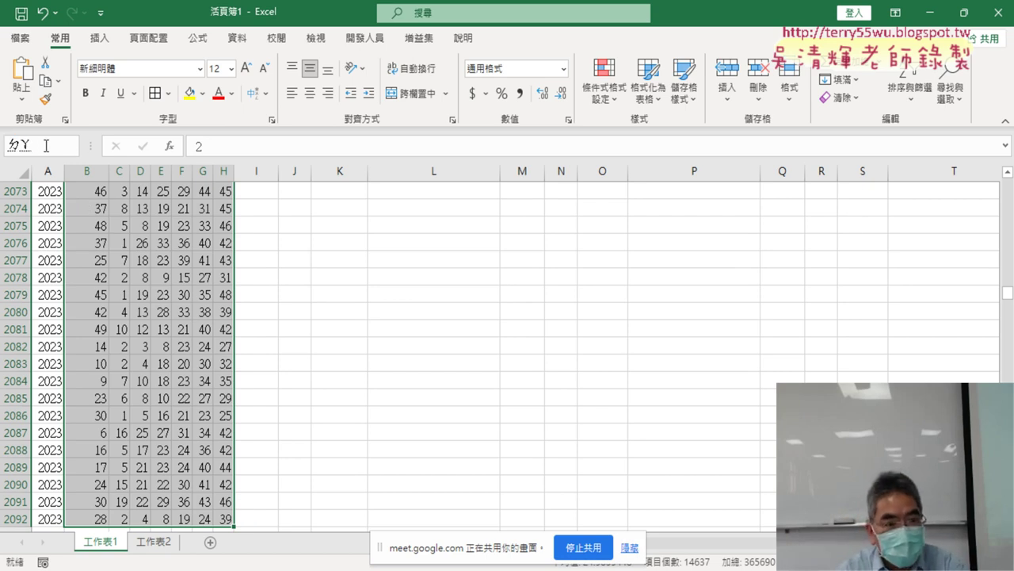
type("太樂ㄊ")
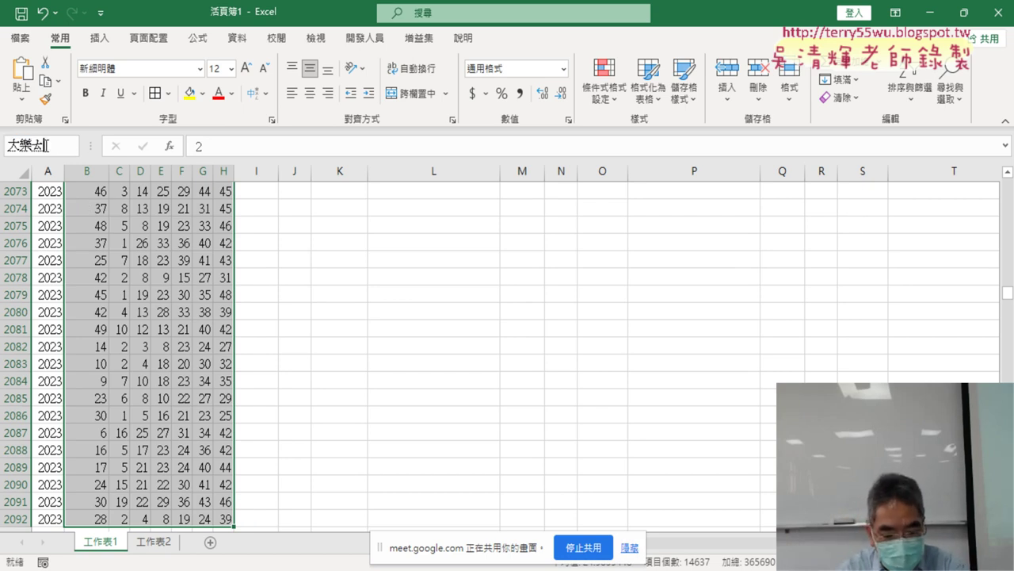
type("透")
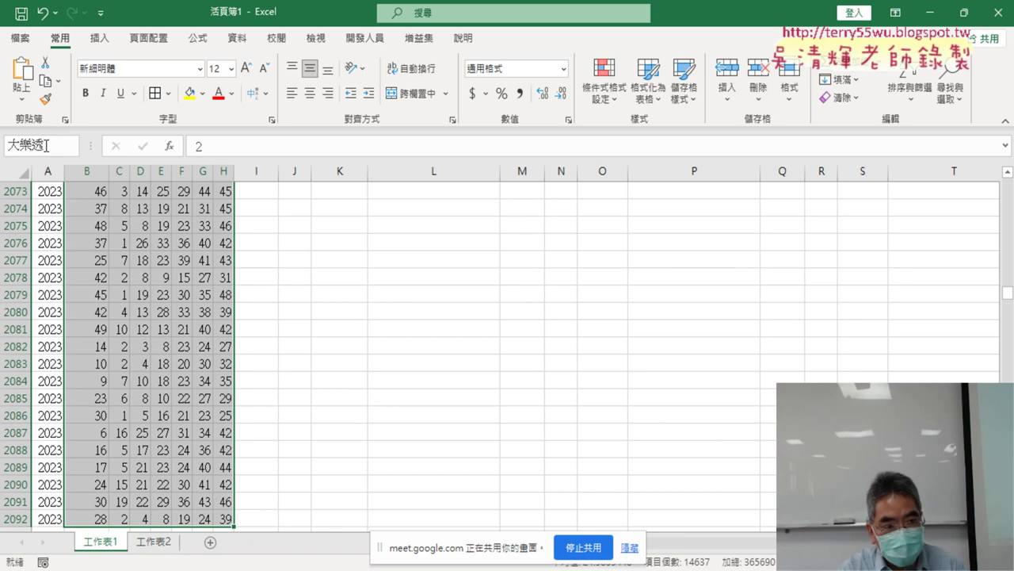
key("Return")
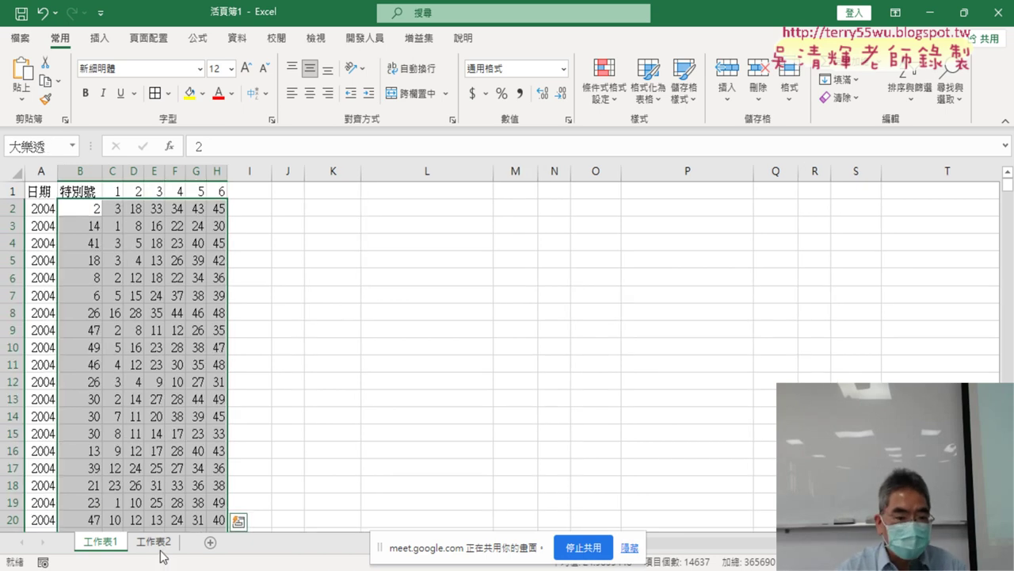
On 工作表2, enter =COUNTIF(大樂透,A2) in B2 through Function Arguments, returning 318
left_click(158, 543)
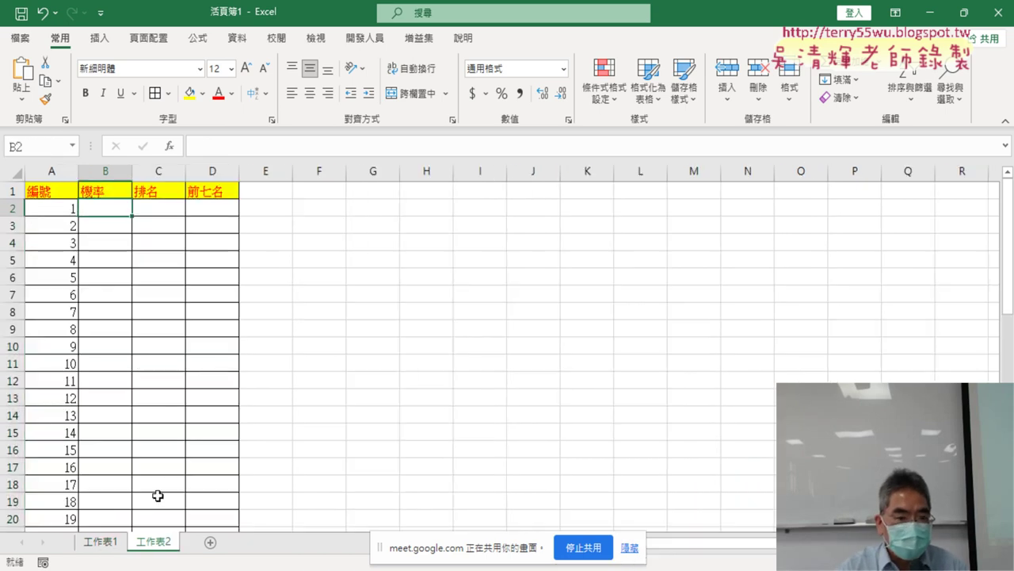
left_click(168, 147)
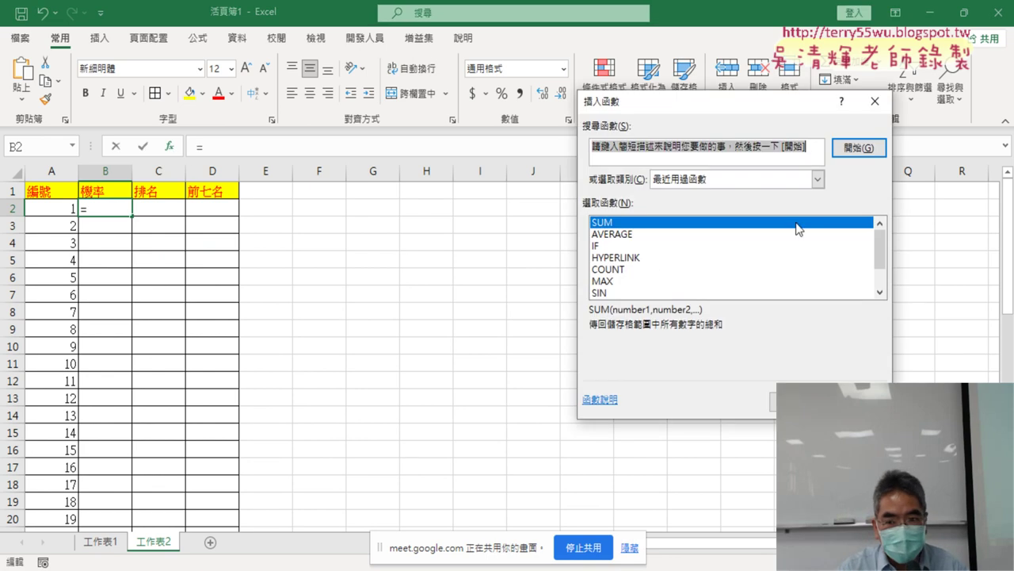
left_click(817, 179)
left_click(671, 253)
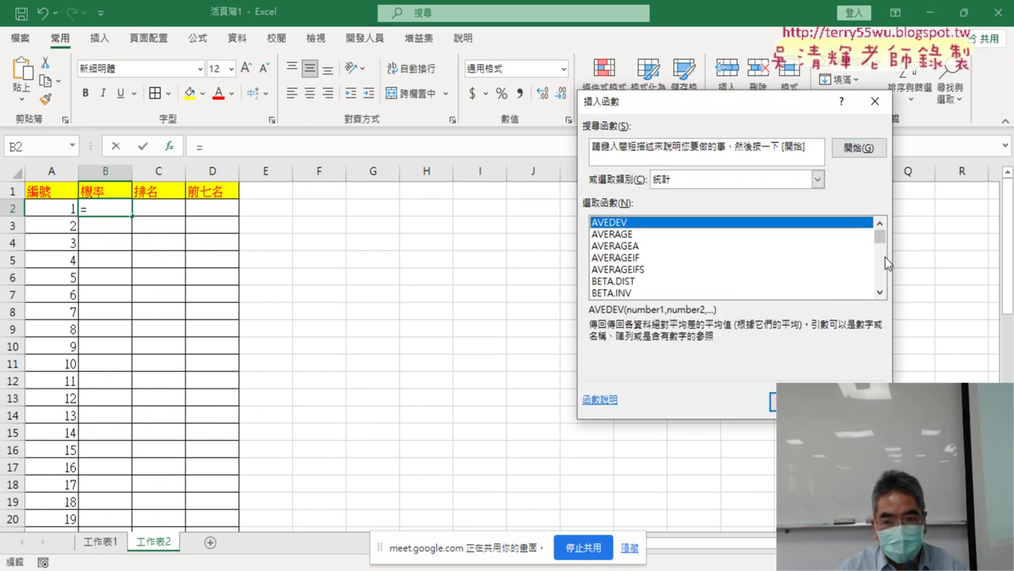
left_click(881, 247)
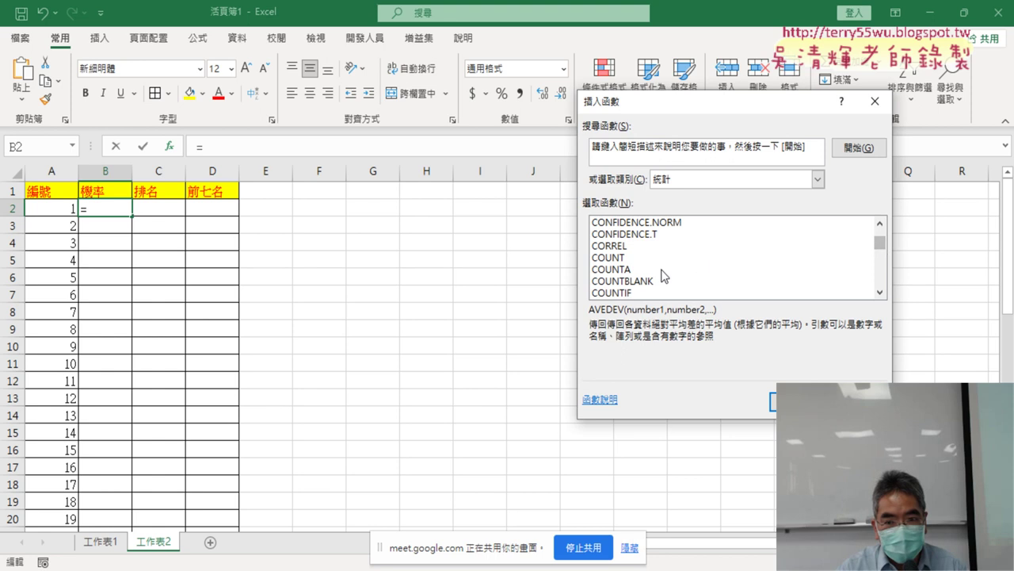
double_click(634, 292)
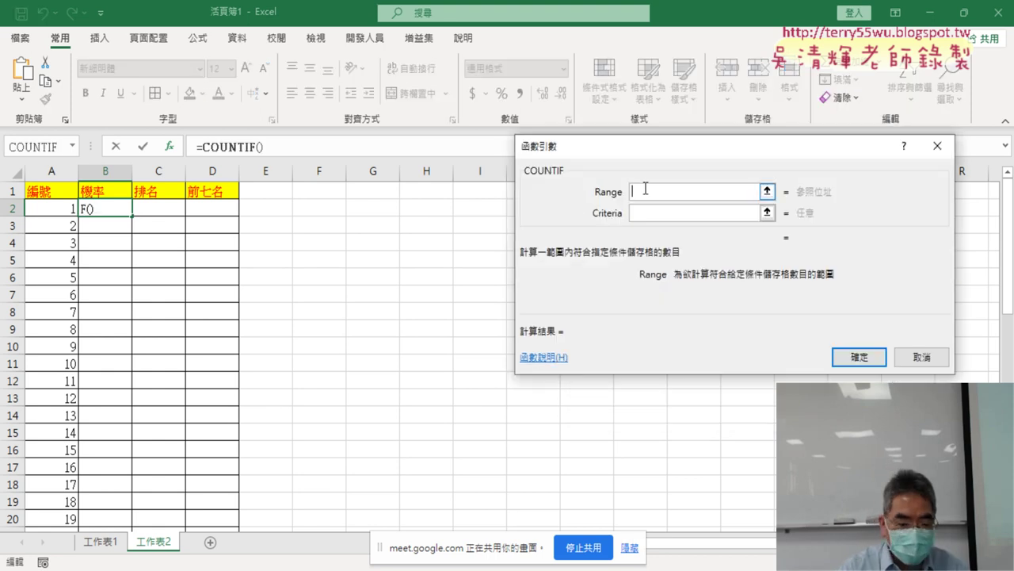
key("F3")
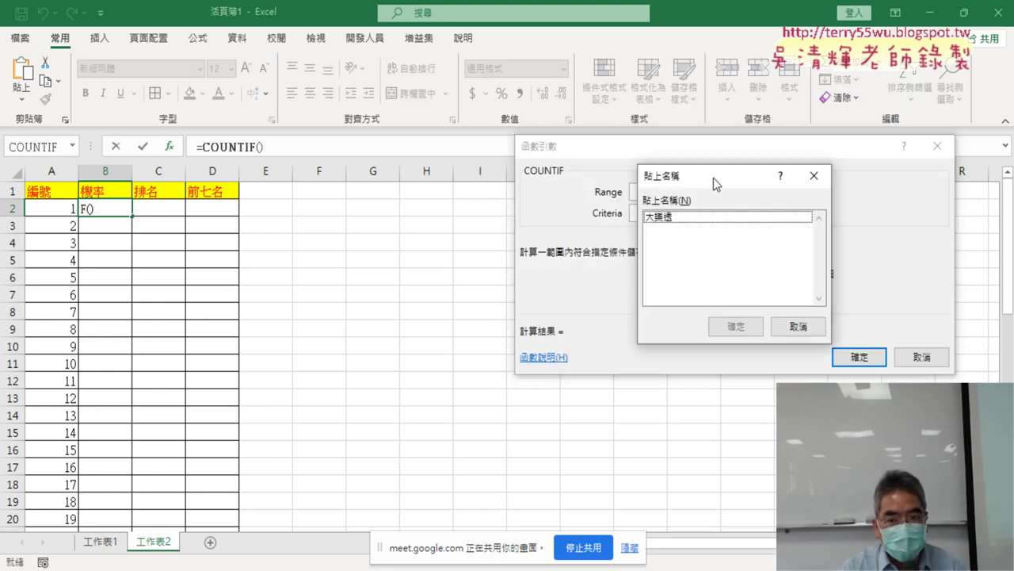
double_click(668, 216)
left_click(646, 216)
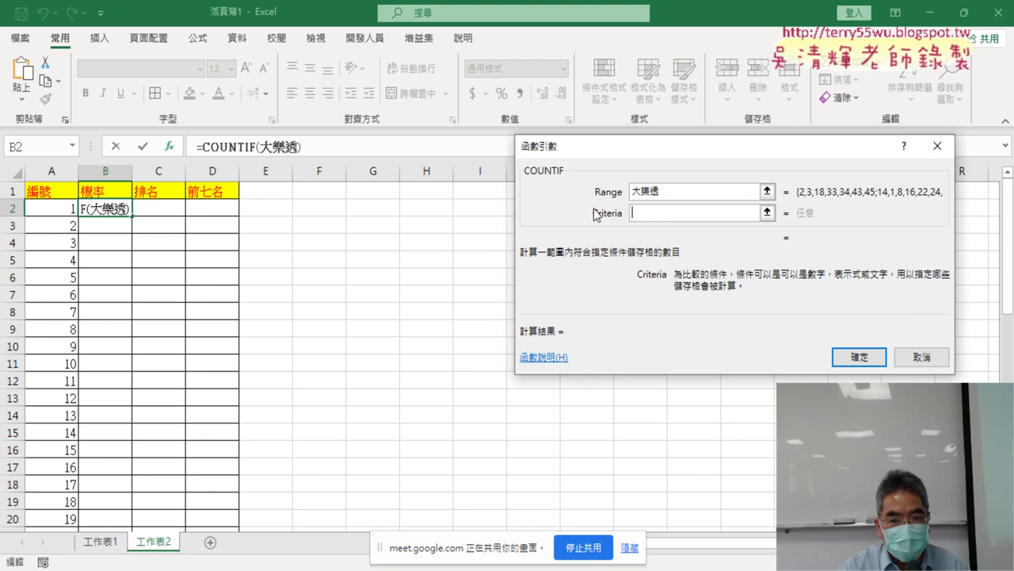
left_click(68, 210)
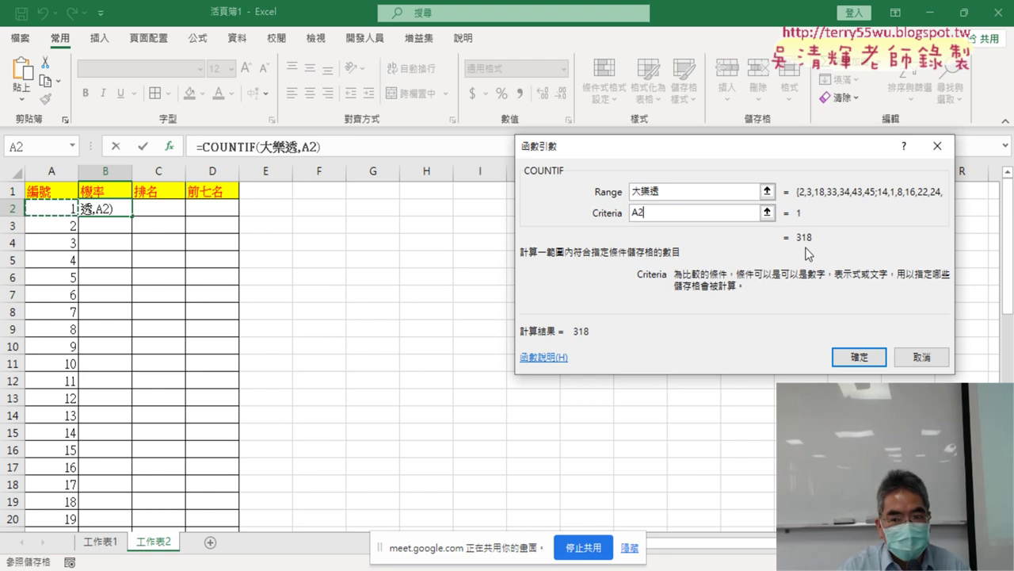
left_click(861, 358)
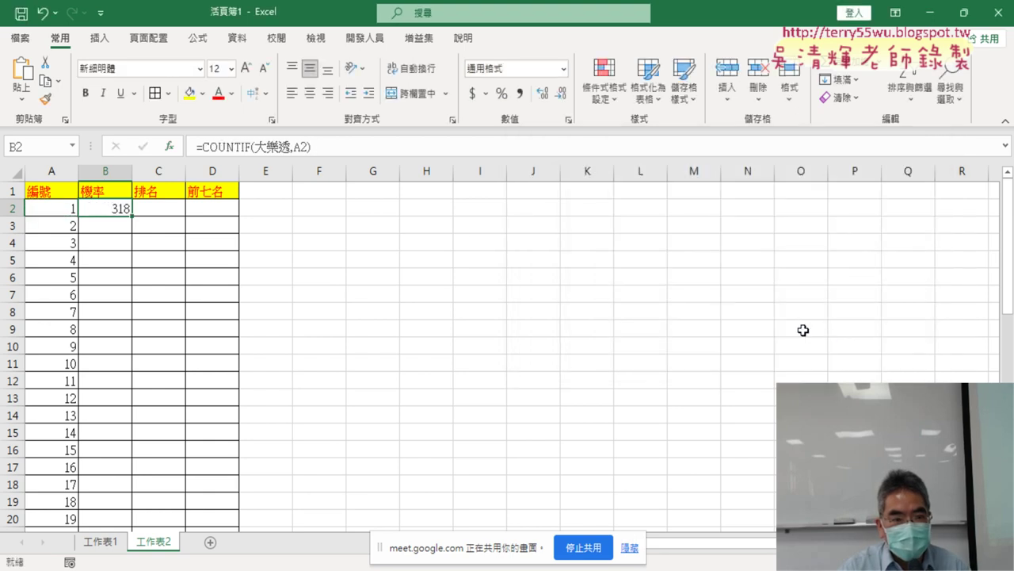
Change B2 to =COUNTIF(大樂透,A2)/COUNT(大樂透), giving 0.021726
left_click(346, 145)
type("/")
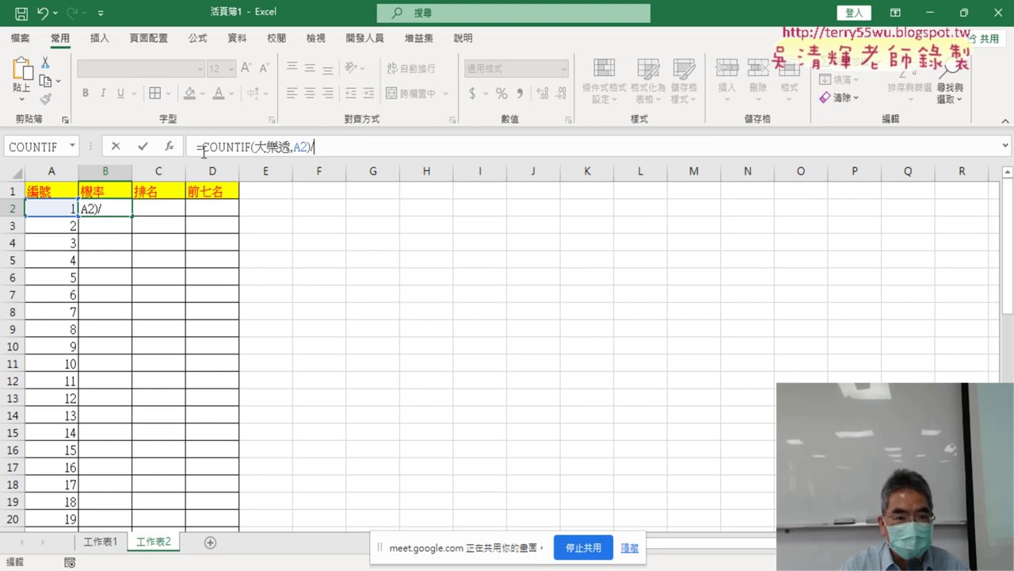
left_click_drag(203, 151, 293, 147)
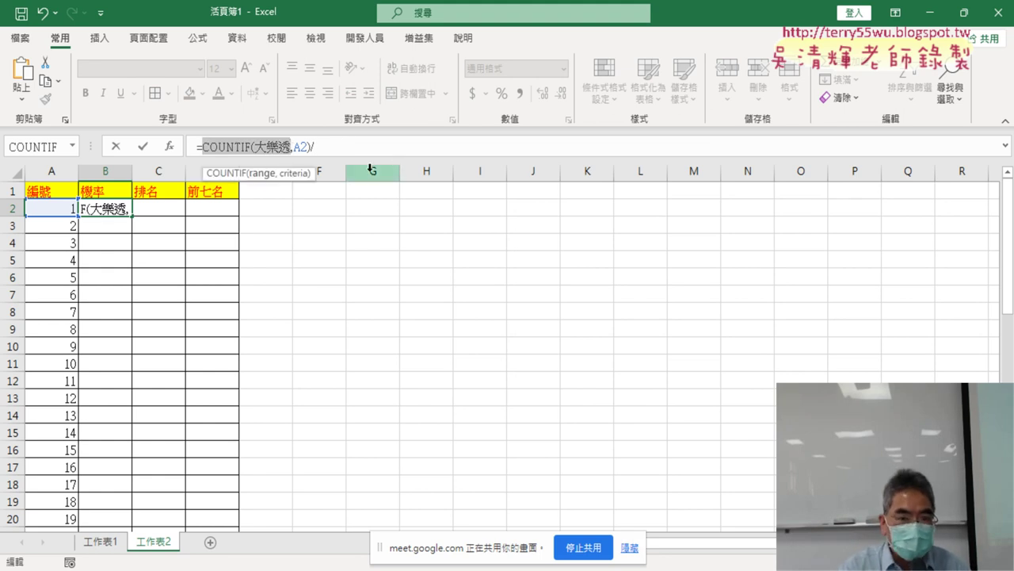
left_click(402, 150)
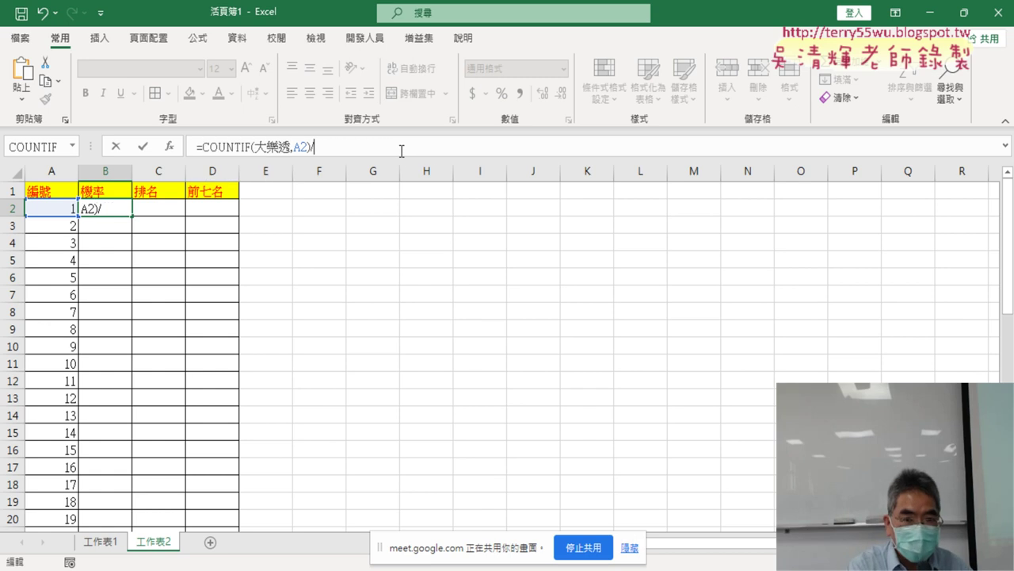
key("ctrl+v")
key("Left")
key("Left")
key("Left")
key("Left")
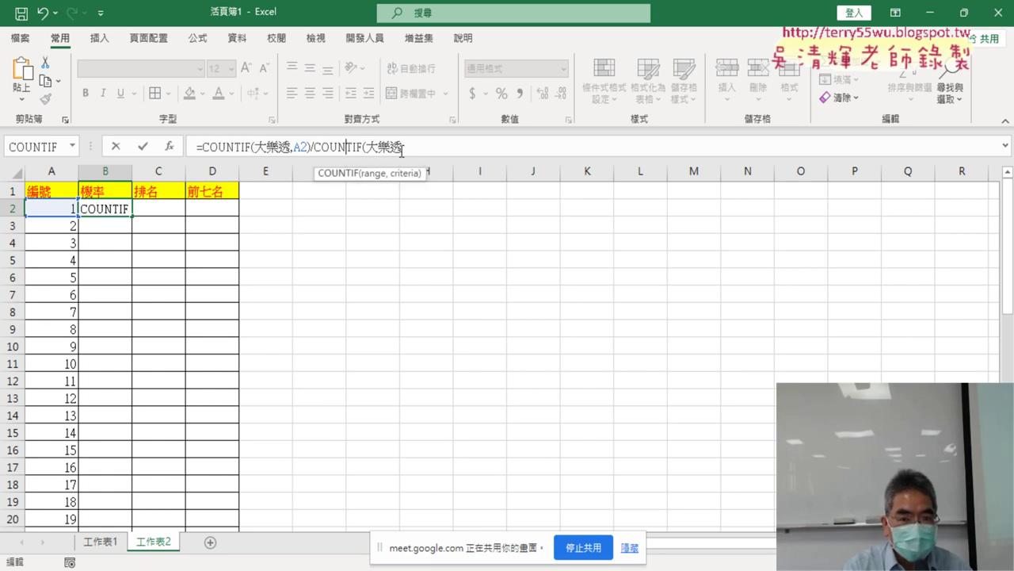
key("BackSpace")
key("Delete")
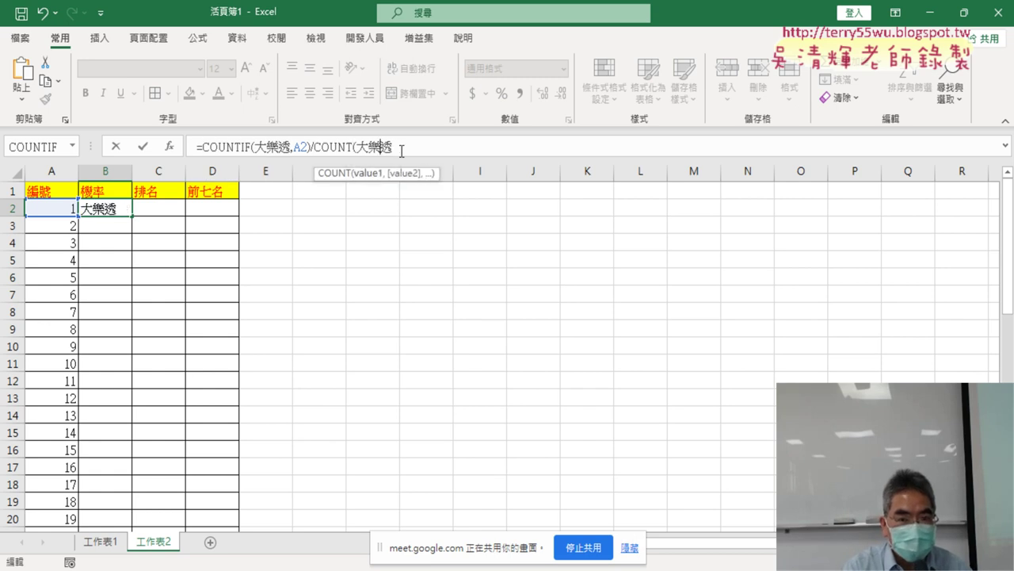
type(")")
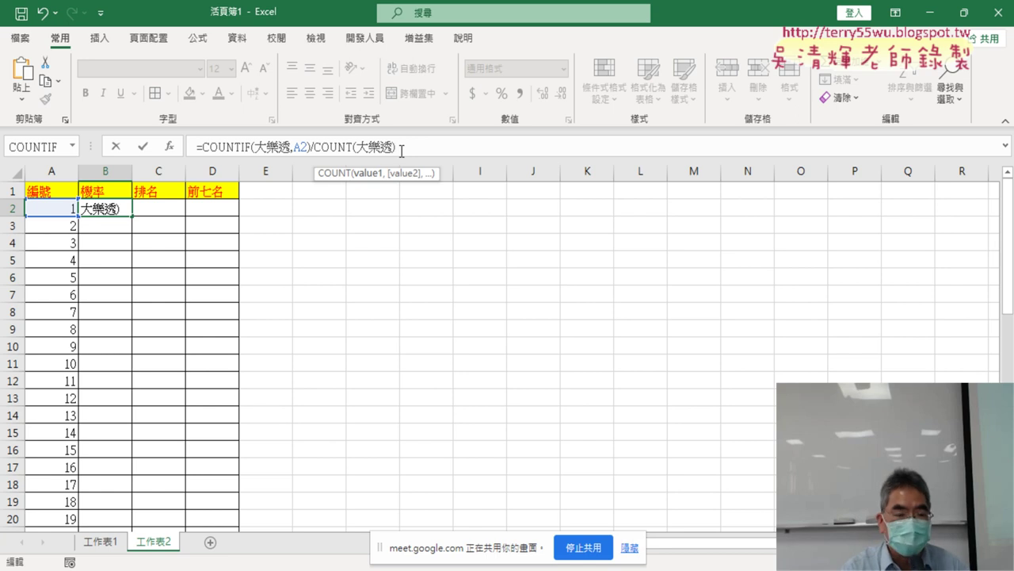
left_click(144, 147)
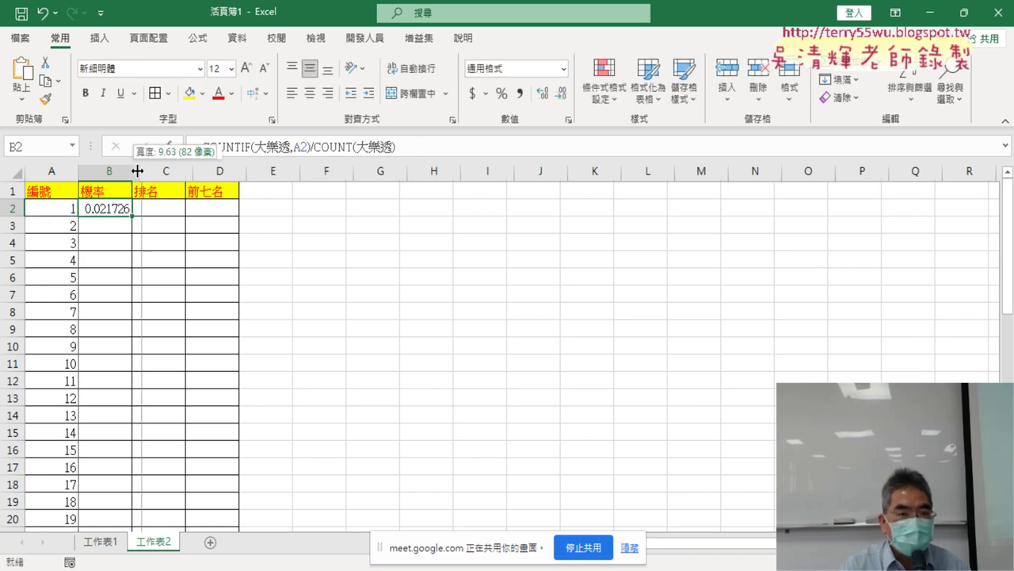
Widen column B and format B2 with custom code # ??/10000, showing 217/10000
left_click_drag(136, 164, 170, 163)
right_click(132, 208)
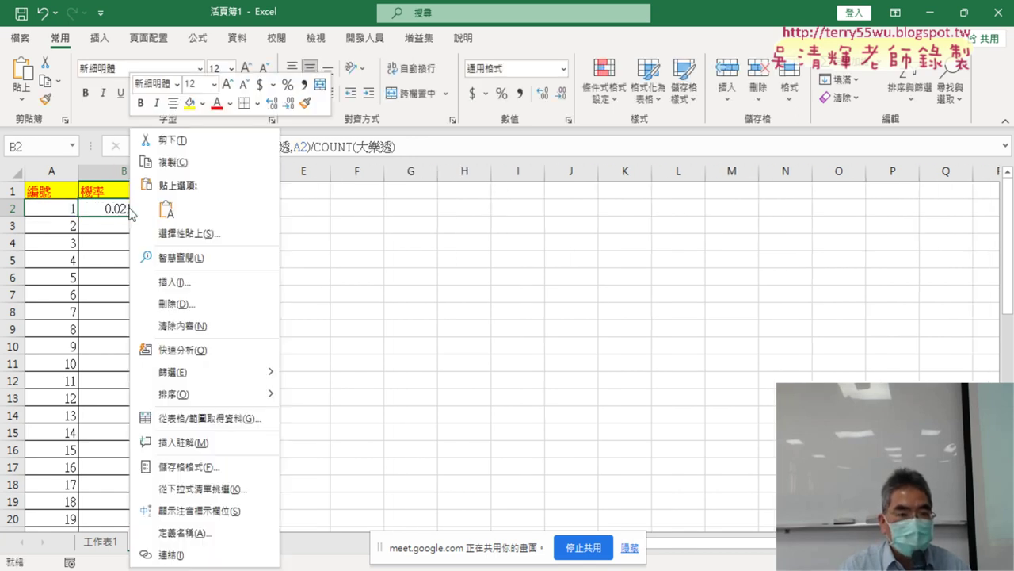
left_click(195, 468)
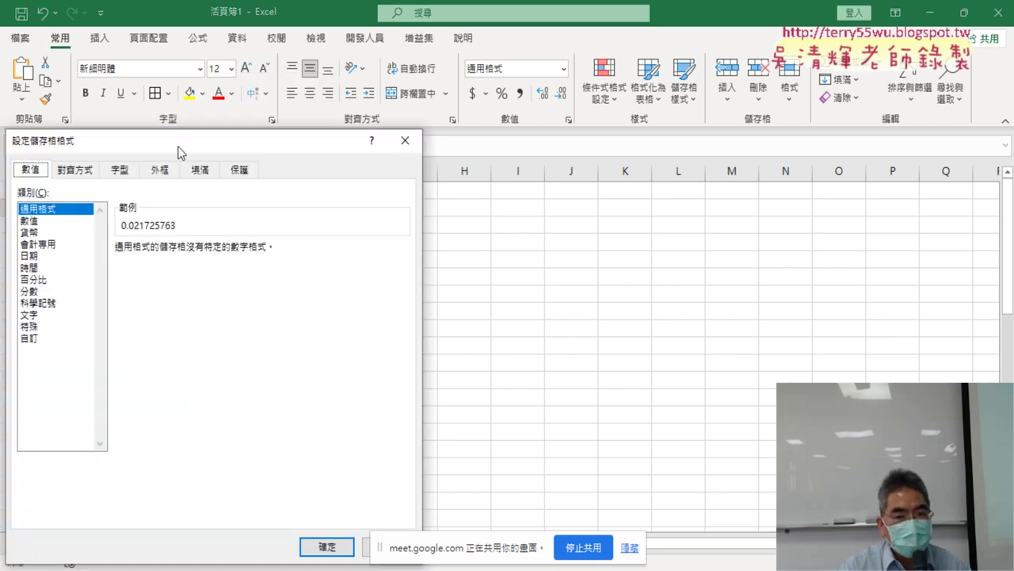
left_click_drag(178, 147, 533, 94)
left_click(380, 244)
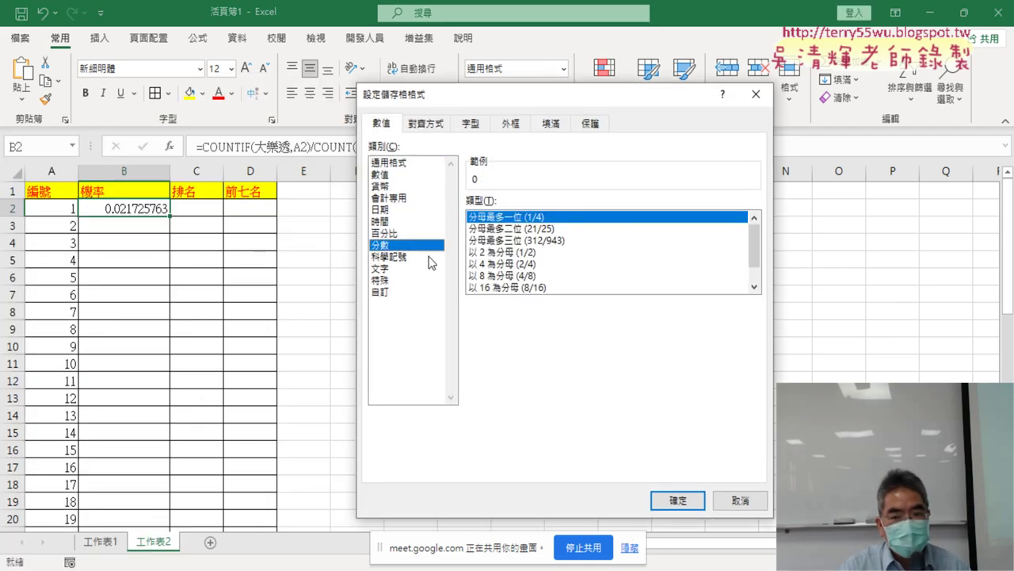
scroll(754, 249, "down", 1)
left_click(551, 286)
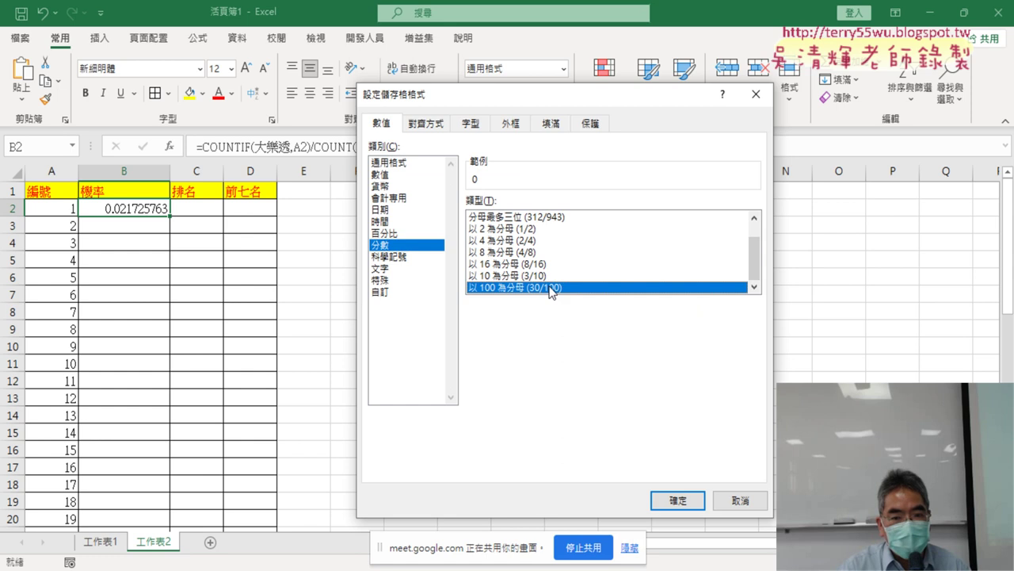
left_click(387, 293)
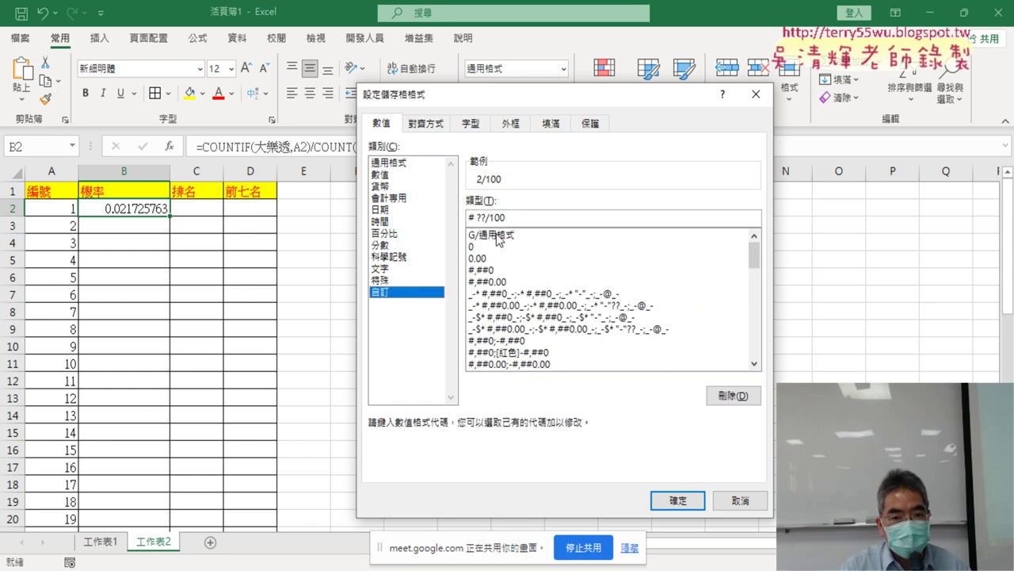
type("00")
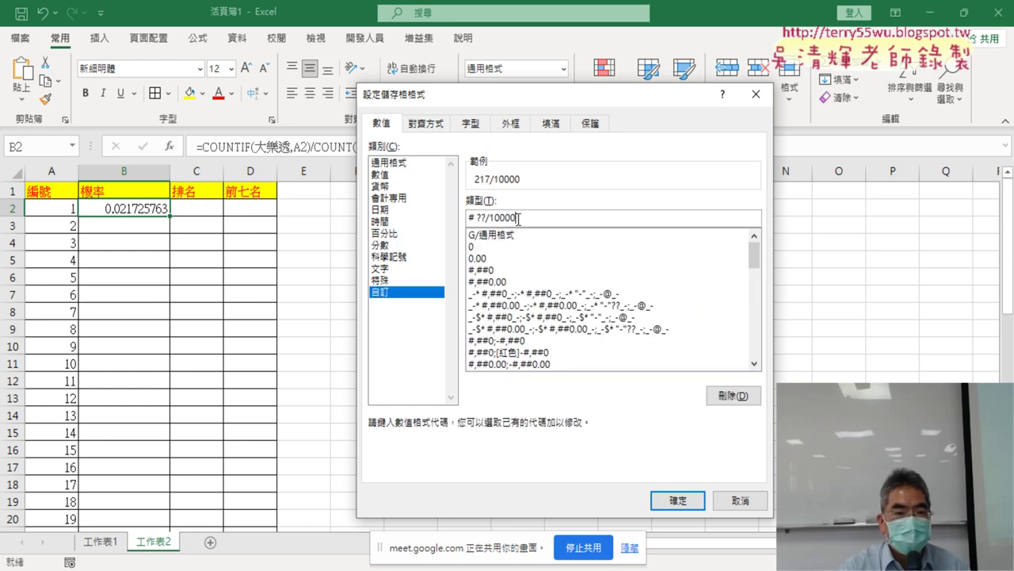
left_click(674, 499)
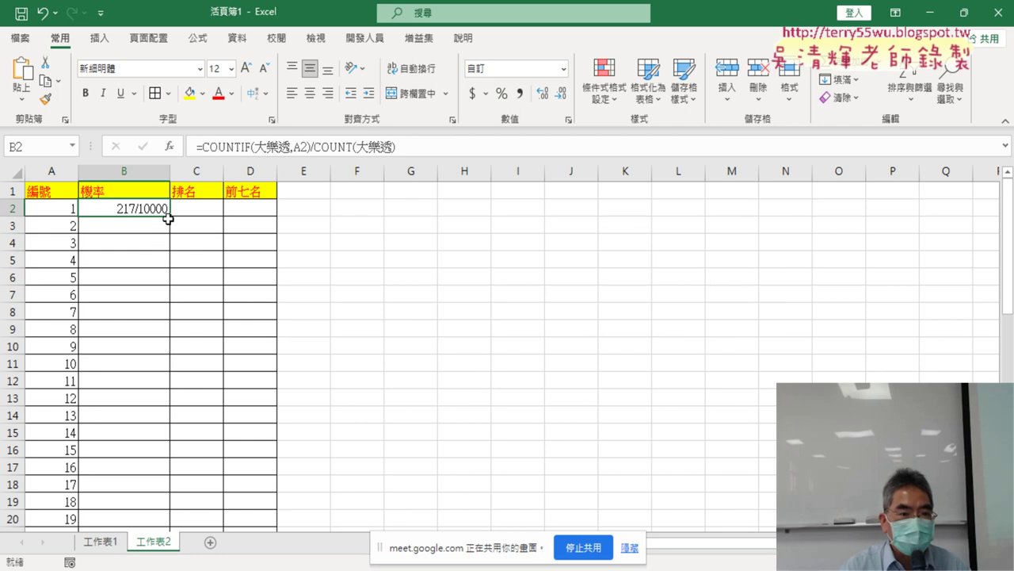
Fill B2's probability formula down column B for every number
left_click(171, 217)
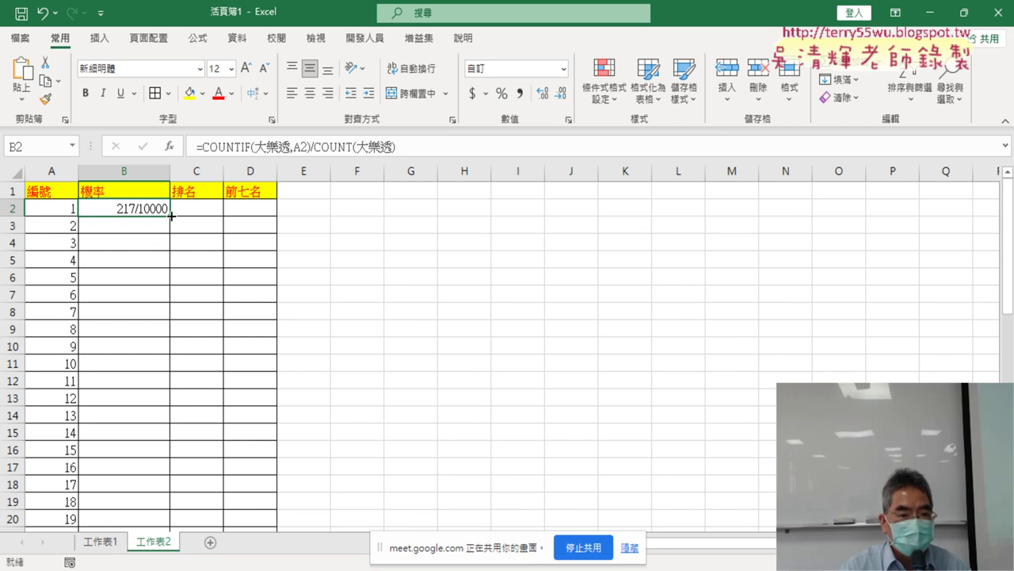
double_click(171, 216)
left_click(205, 211)
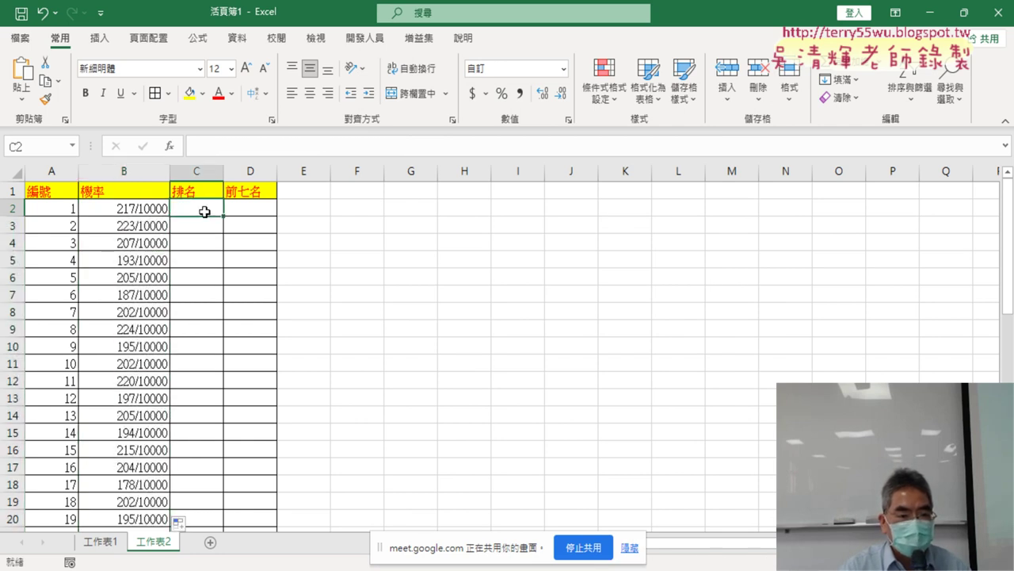
left_click(251, 209)
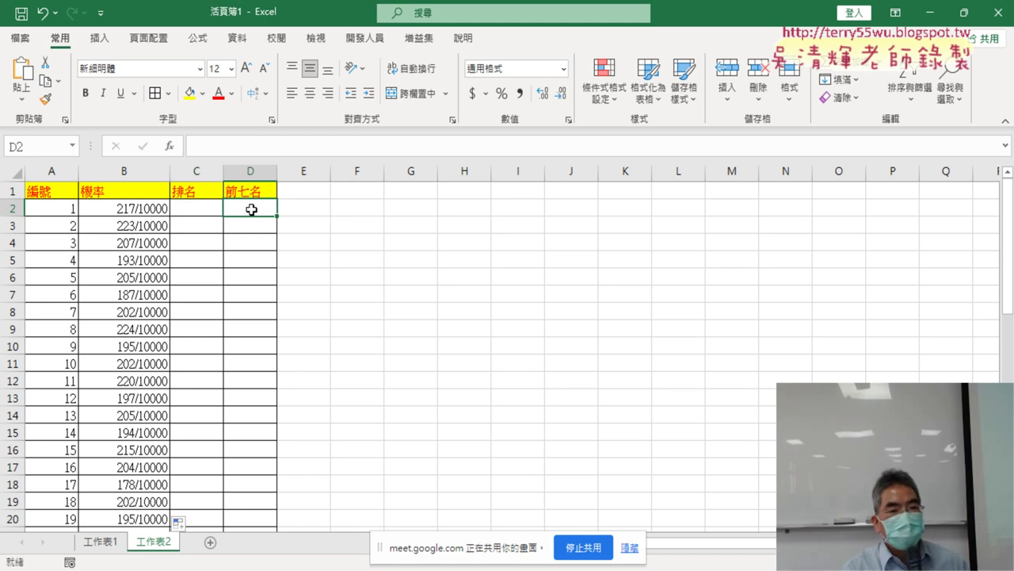
Select the 前七名 cells from D2 down and bring up the Google Docs notes
left_click(147, 209)
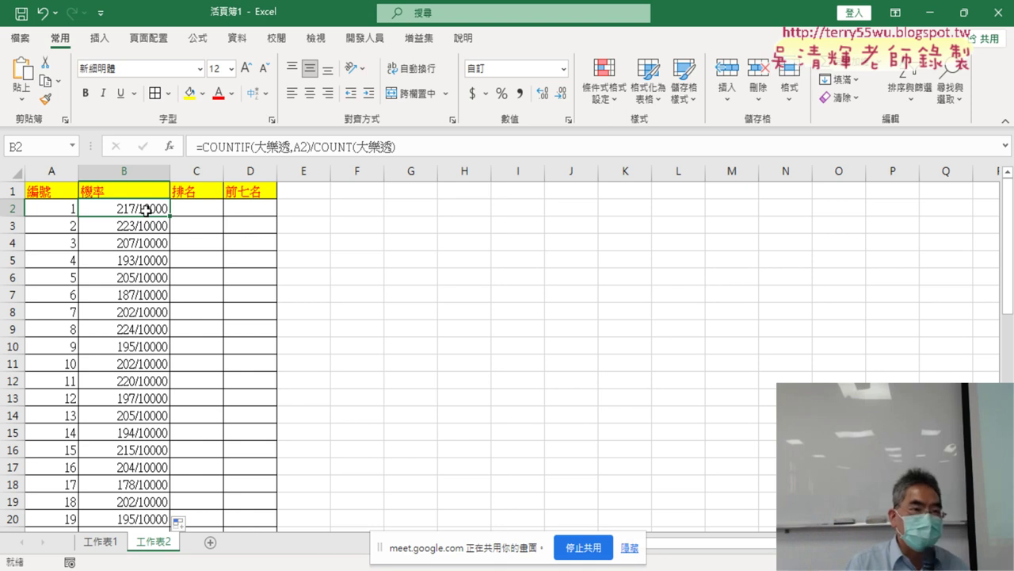
left_click_drag(265, 208, 268, 323)
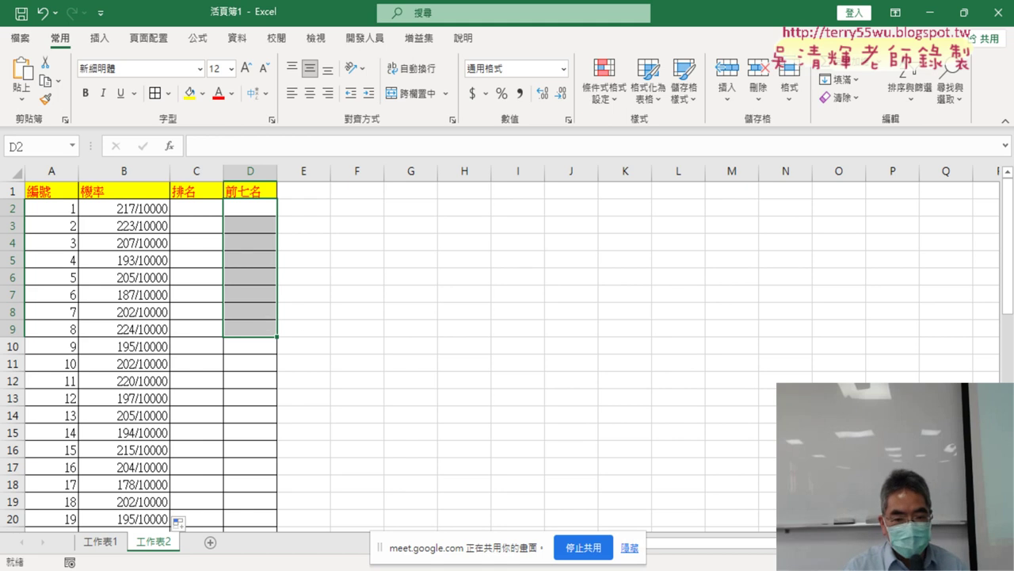
left_click(373, 492)
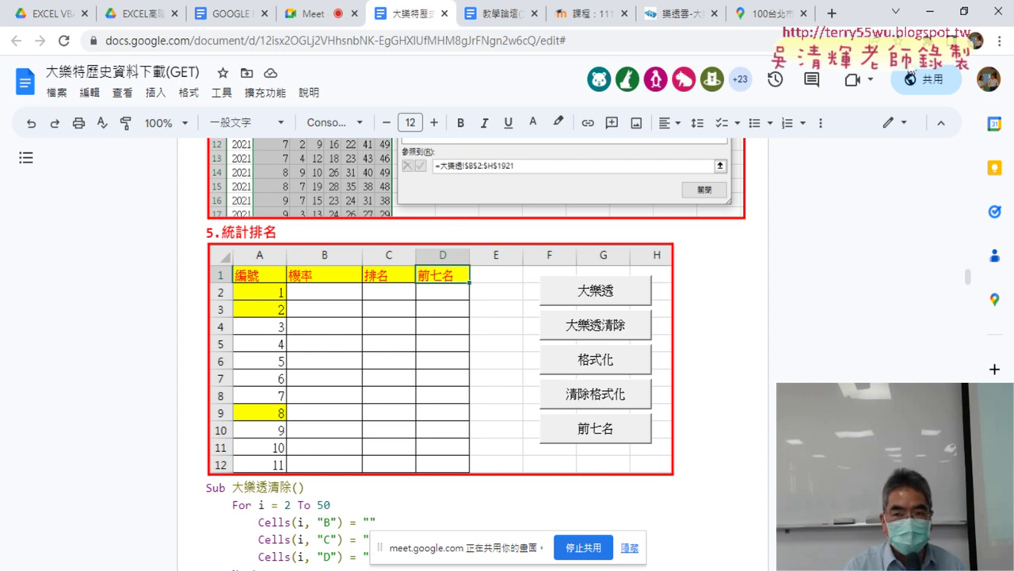
Scroll the Google Docs notes up to the Sub 資料剖析 and Sub 大樂透下載 macro listings
scroll(661, 326, "up", 15)
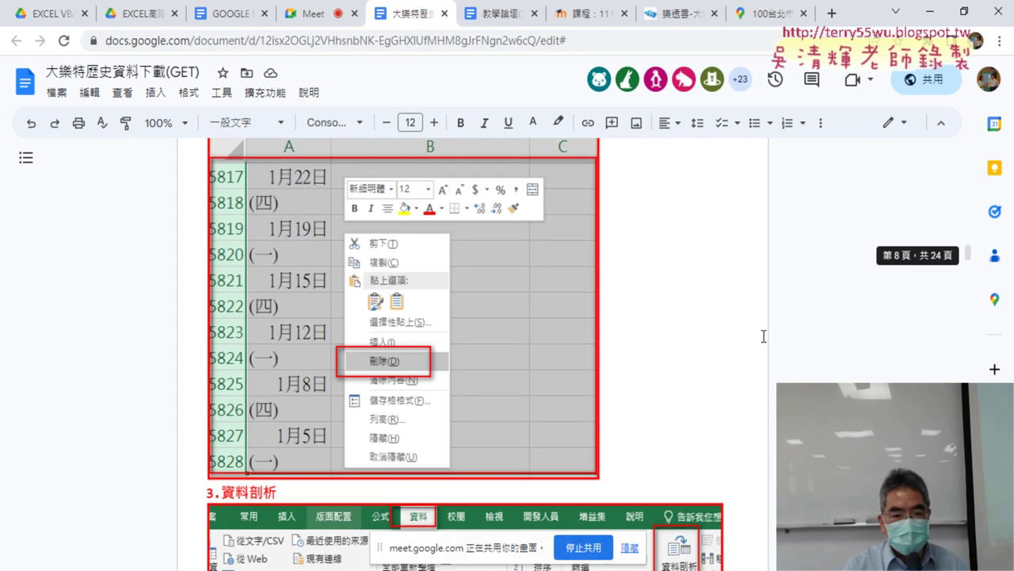
scroll(765, 349, "up", 5)
scroll(765, 349, "up", 3)
scroll(500, 324, "down", 2)
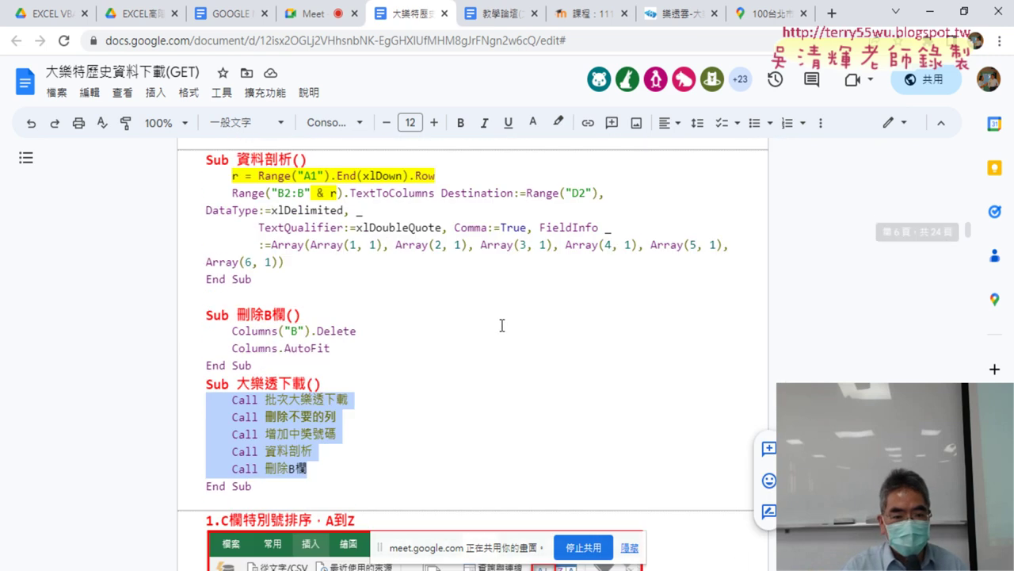